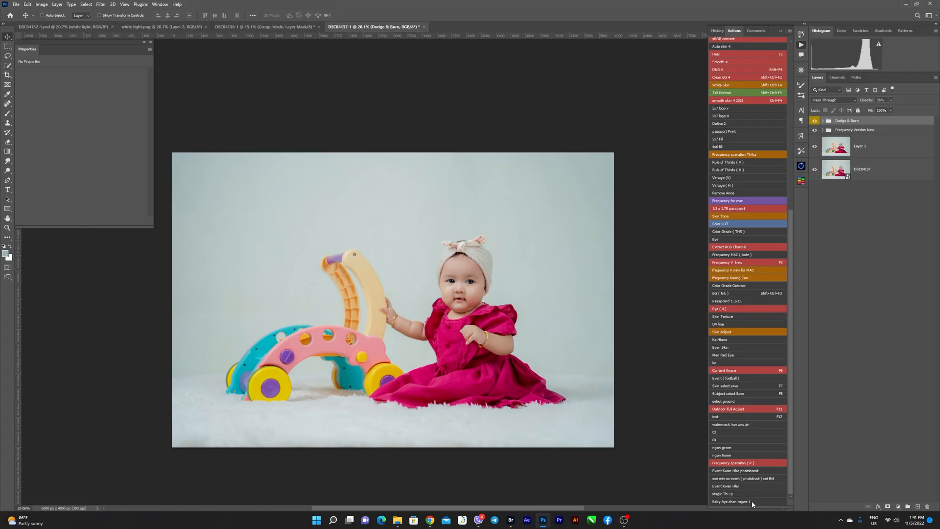
Run the last recorded baby action and accept its placement to build the blue cloud backdrop, color grading and logo.
left_click(751, 501)
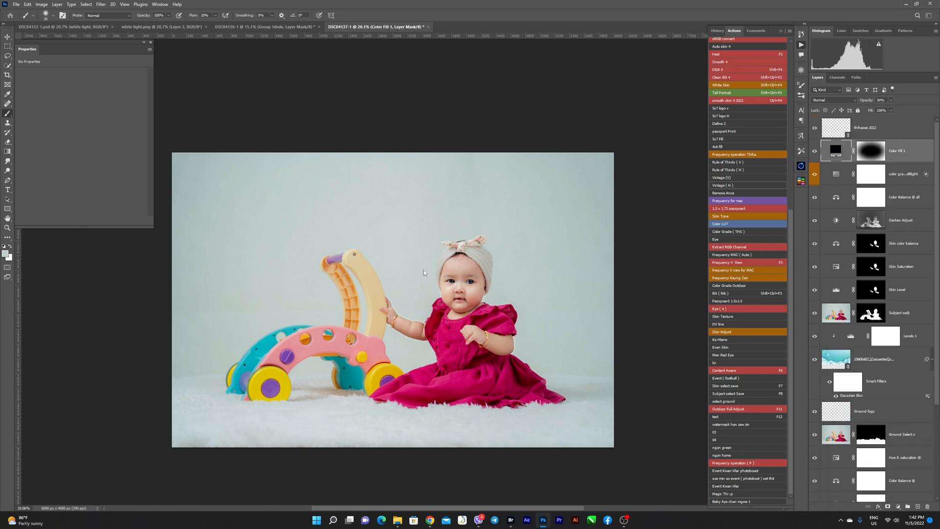
key("Return")
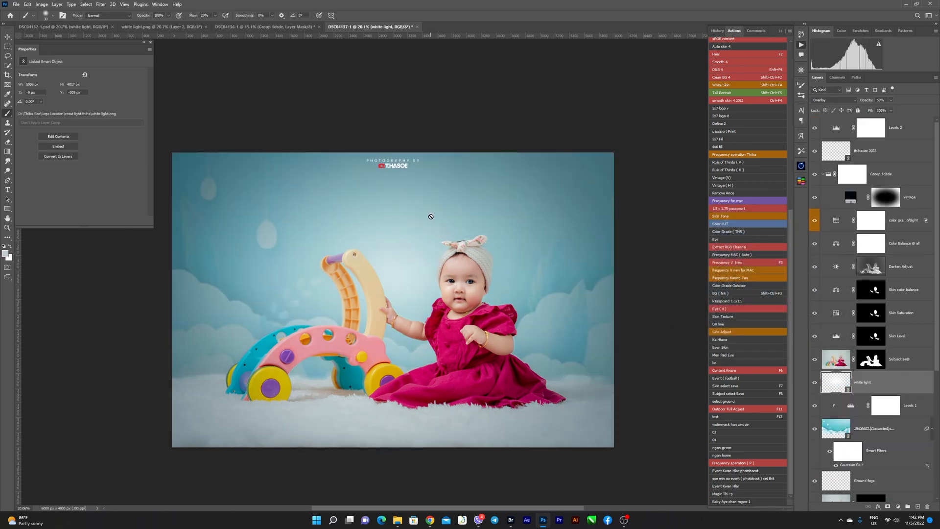
Paint black with a soft brush on the grading group's layer mask along the white fur ground to lighten it.
left_click(863, 175)
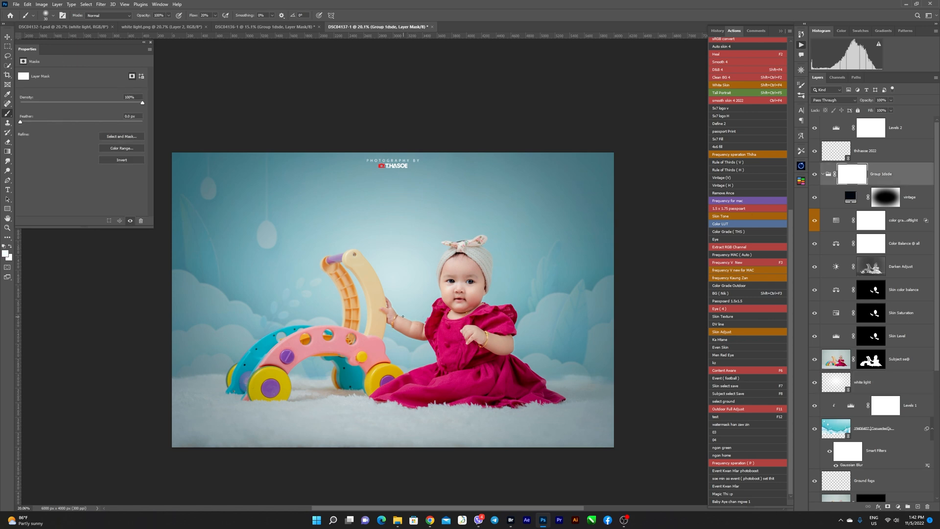
left_click_drag(402, 316, 438, 321)
key("d")
key("x")
left_click_drag(344, 419, 262, 415)
left_click_drag(305, 393, 313, 393)
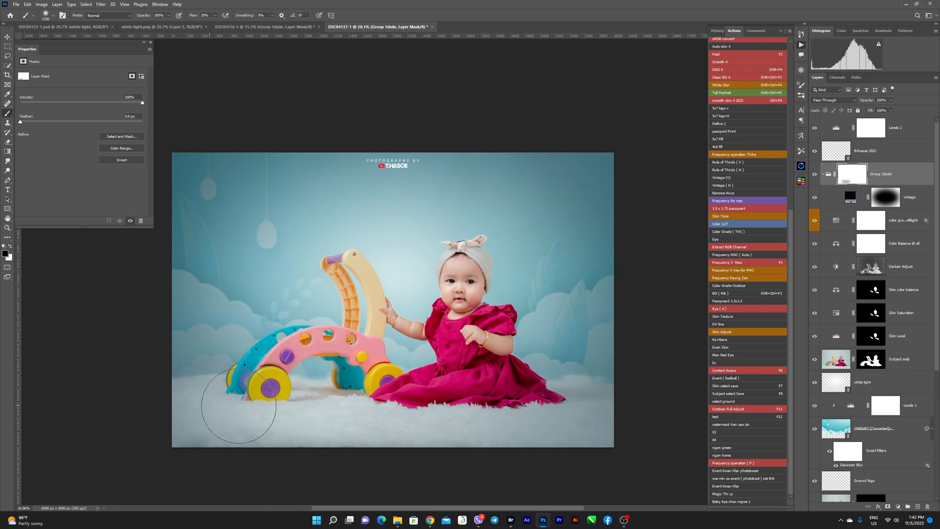
mouse_move(200, 412)
left_mouse_down()
mouse_move(200, 422)
mouse_move(549, 415)
left_mouse_up()
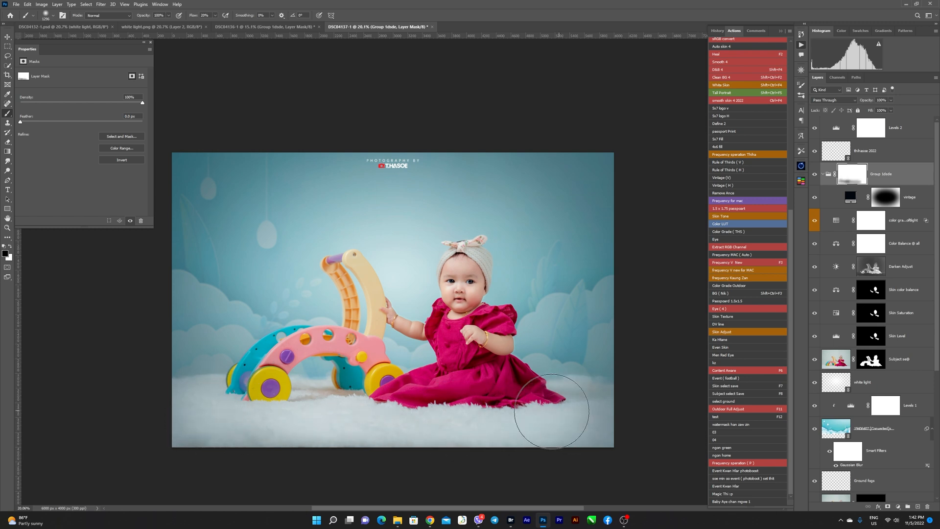
mouse_move(288, 395)
left_mouse_down()
mouse_move(508, 386)
mouse_move(590, 405)
mouse_move(382, 386)
mouse_move(703, 391)
left_mouse_up()
Copy the white fur ground from the Ground Select s layer onto a new layer.
scroll(904, 393, "down", 4)
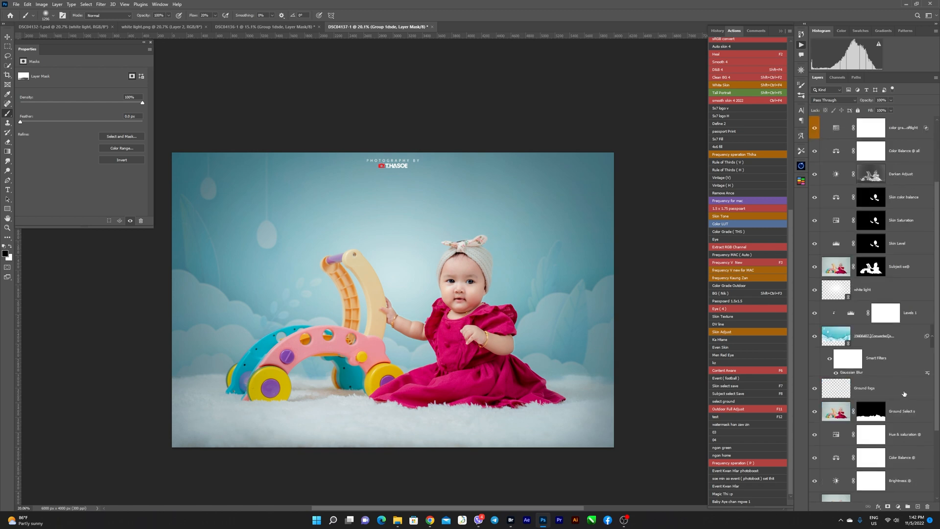
left_click(922, 414)
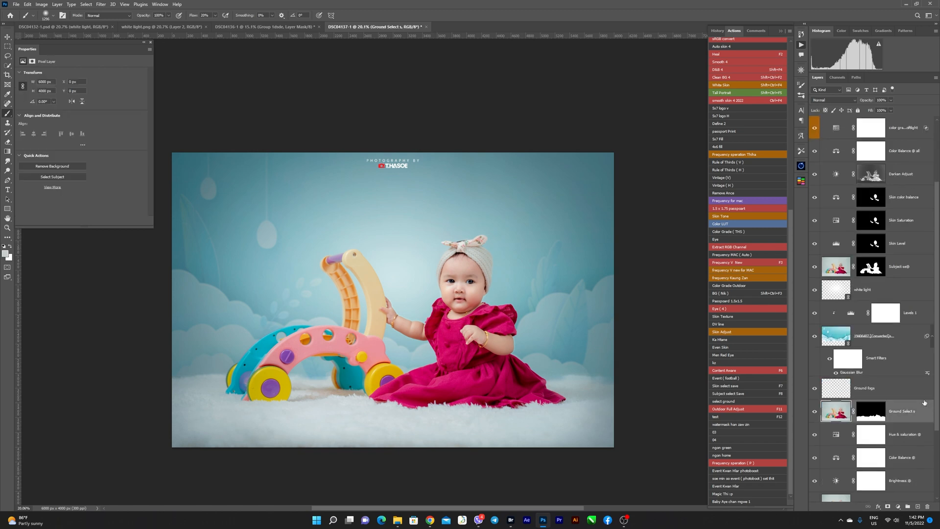
key("ctrl+j")
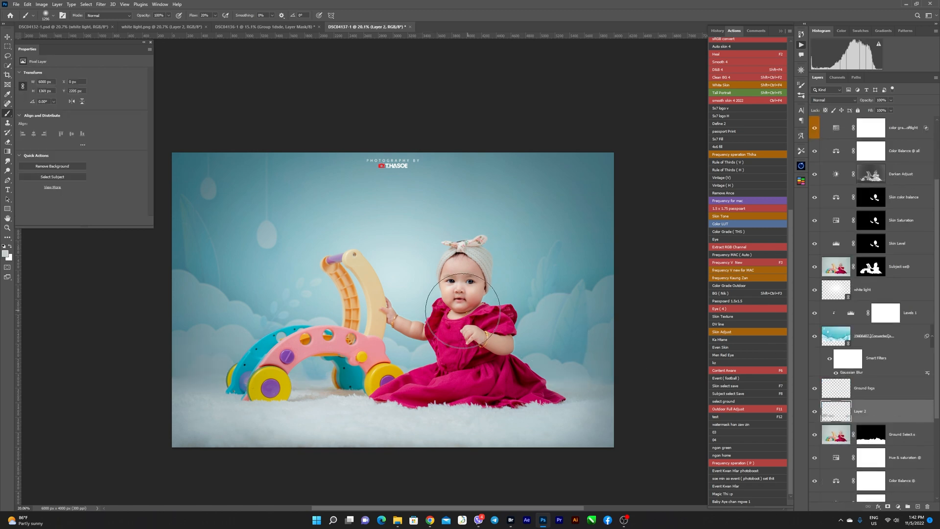
key("v")
Export the image for web as a JPEG at quality 100 named DSC04137-1, replacing the existing file.
key("ctrl+alt+shift+s")
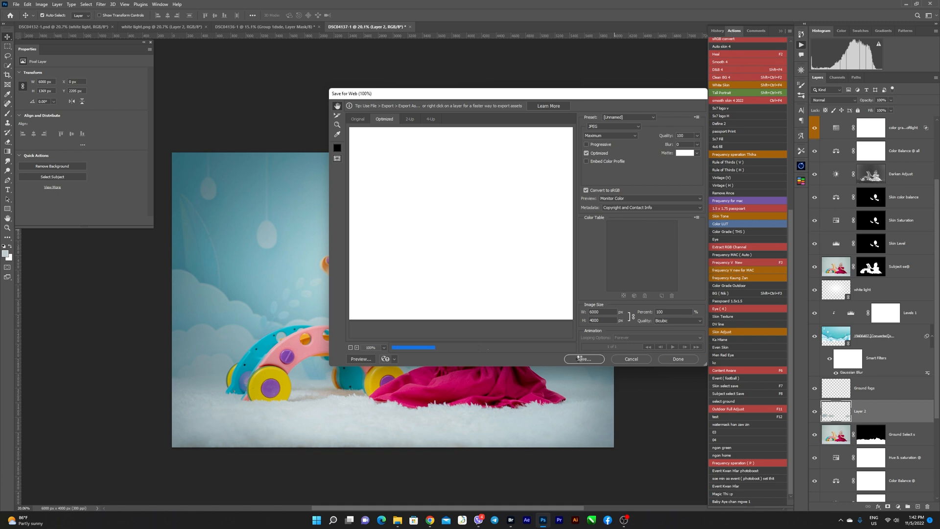
left_click(580, 358)
left_click(529, 235)
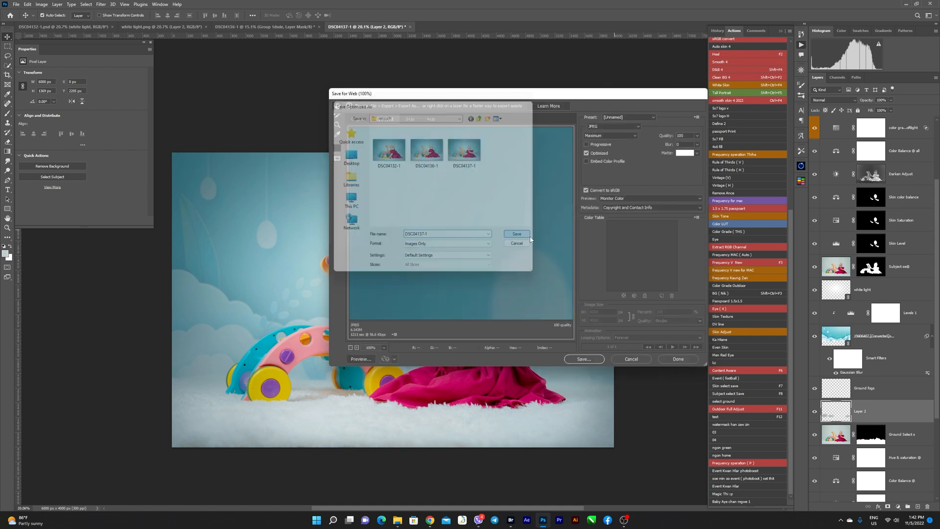
left_click(527, 233)
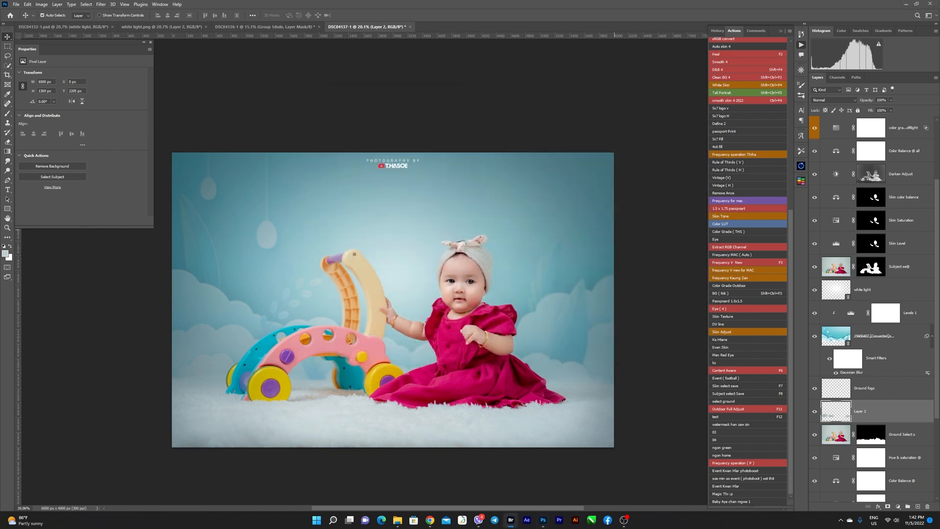
Bring DSC04140.ARW into Camera Raw, apply the previous settings and open it in Photoshop as a smart object.
left_click_drag(543, 520, 386, 20)
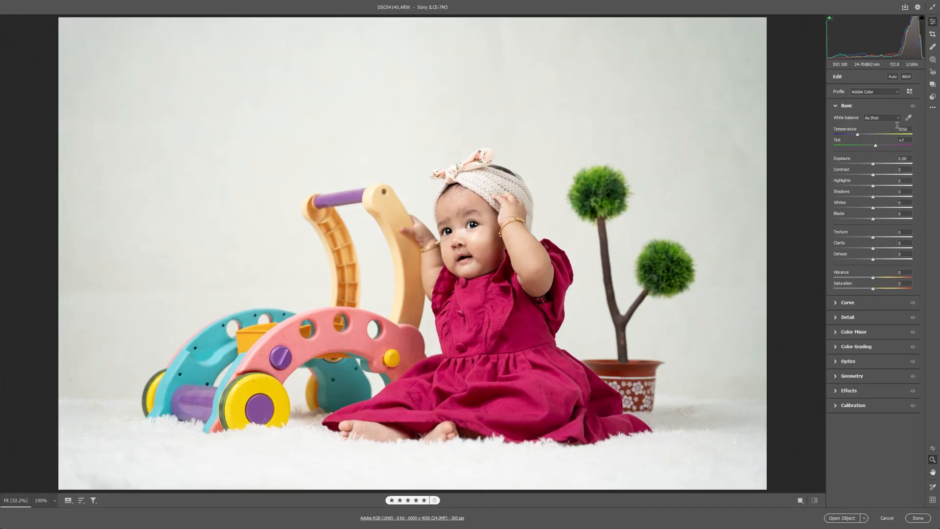
right_click(897, 125)
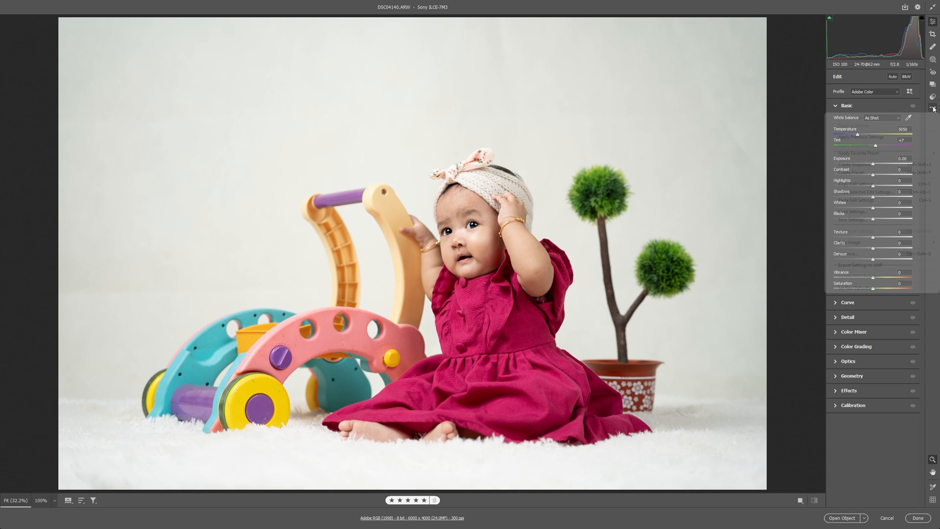
left_click(895, 135)
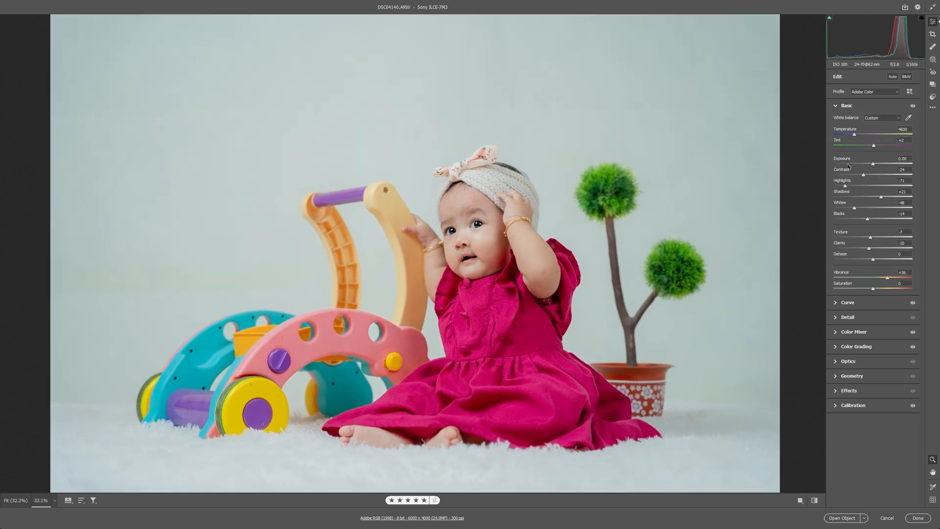
left_click_drag(873, 167, 852, 187)
scroll(683, 352, "down", 2)
scroll(683, 352, "up", 2)
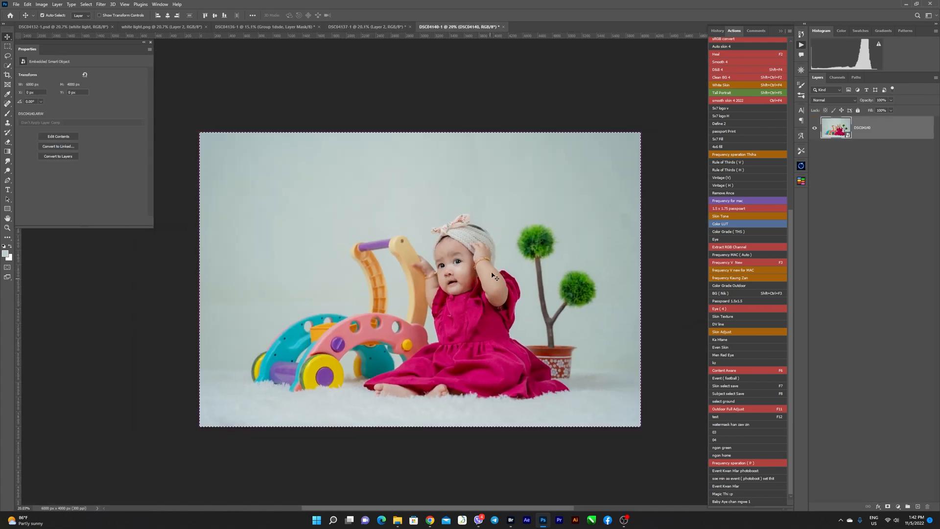
Stamp the photo onto a new layer and quick-select the baby's face, arms and feet, ending by clearing the selection.
key("ctrl+alt+shift+e")
key("w")
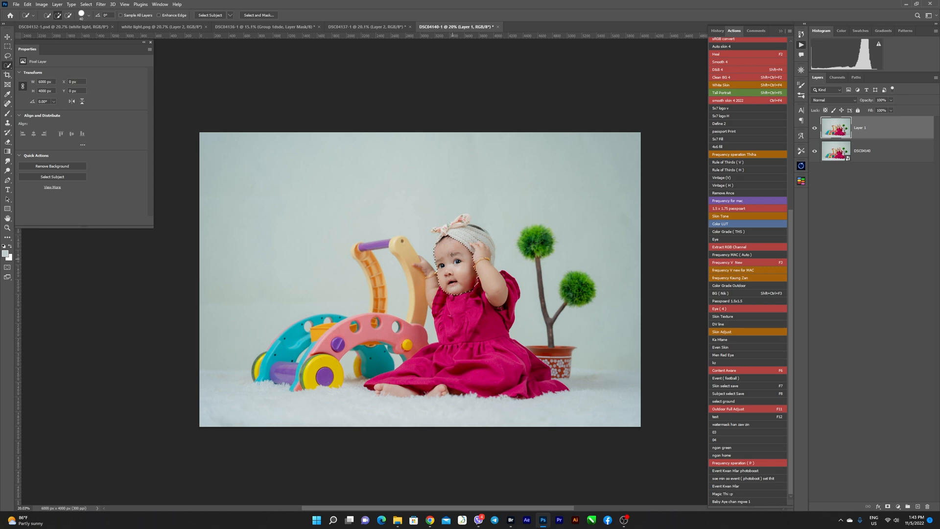
scroll(465, 279, "up", 3)
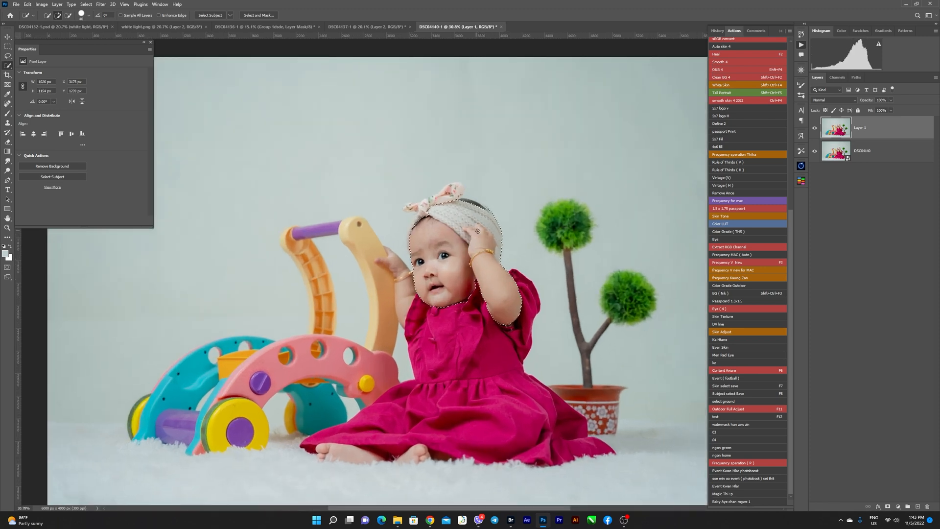
mouse_move(477, 231)
left_mouse_down()
mouse_move(455, 223)
mouse_move(489, 212)
mouse_move(469, 231)
left_mouse_up()
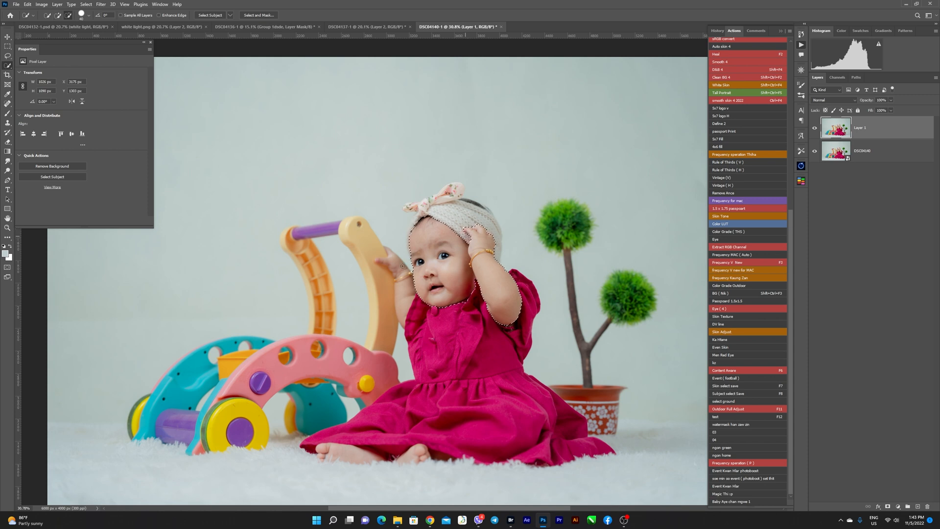
mouse_move(384, 257)
left_mouse_down()
mouse_move(405, 285)
mouse_move(403, 304)
mouse_move(405, 261)
mouse_move(392, 241)
left_mouse_up()
mouse_move(325, 452)
left_mouse_down()
mouse_move(379, 459)
mouse_move(325, 458)
left_mouse_up()
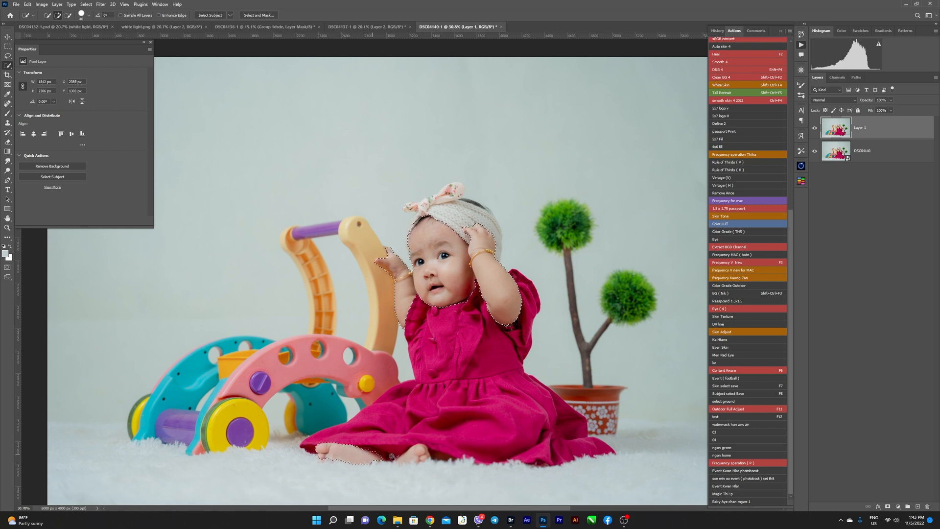
scroll(487, 262, "up", 2)
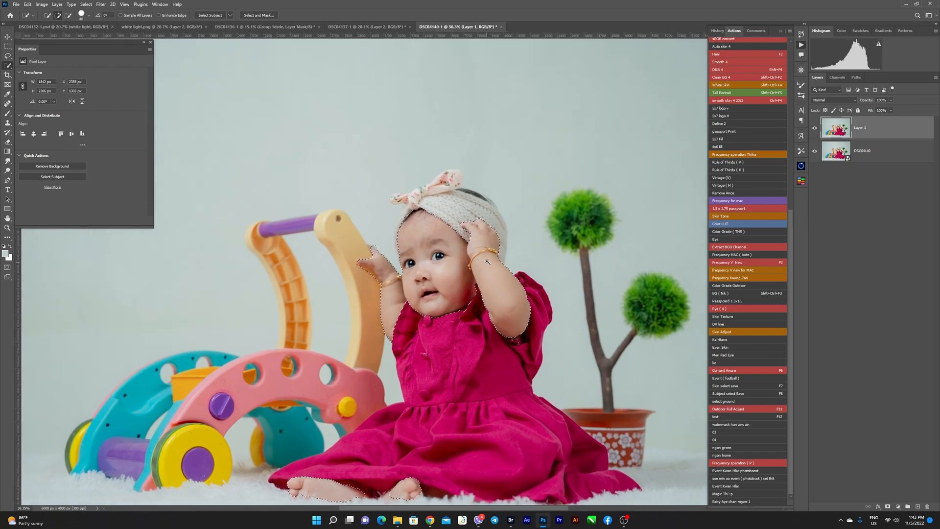
key("ctrl+d")
Select the baby and toy walker with Select Subject, add the missing walker parts and subtract the background inside the handle.
scroll(464, 229, "down", 2)
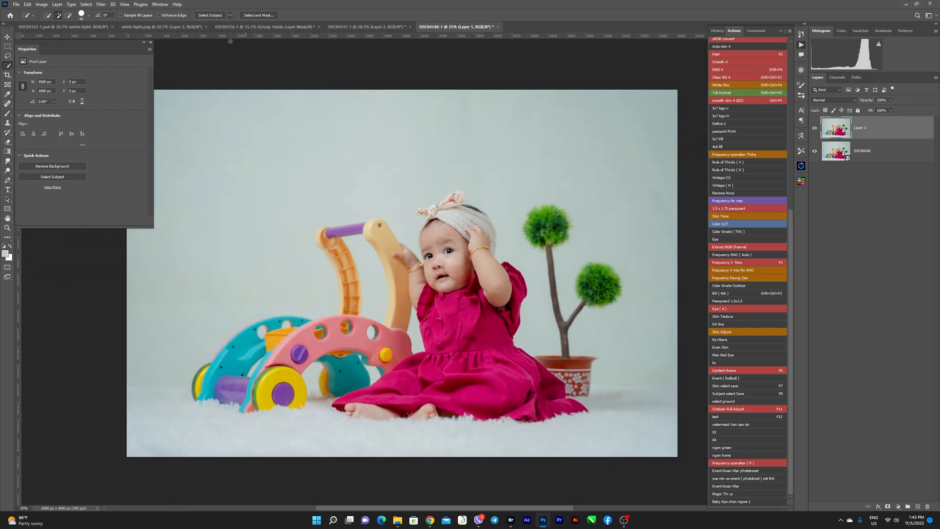
left_click(209, 15)
mouse_move(358, 231)
left_mouse_down()
mouse_move(322, 242)
mouse_move(331, 231)
mouse_move(350, 304)
mouse_move(346, 329)
mouse_move(353, 322)
mouse_move(223, 368)
mouse_move(194, 393)
mouse_move(243, 350)
mouse_move(216, 356)
mouse_move(242, 335)
left_mouse_up()
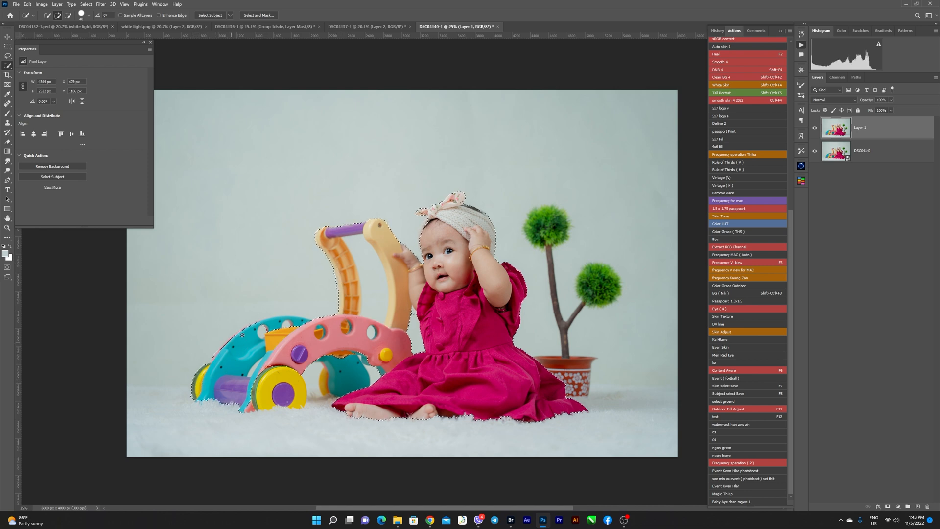
left_click_drag(258, 393, 278, 399)
left_click_drag(338, 368, 343, 383)
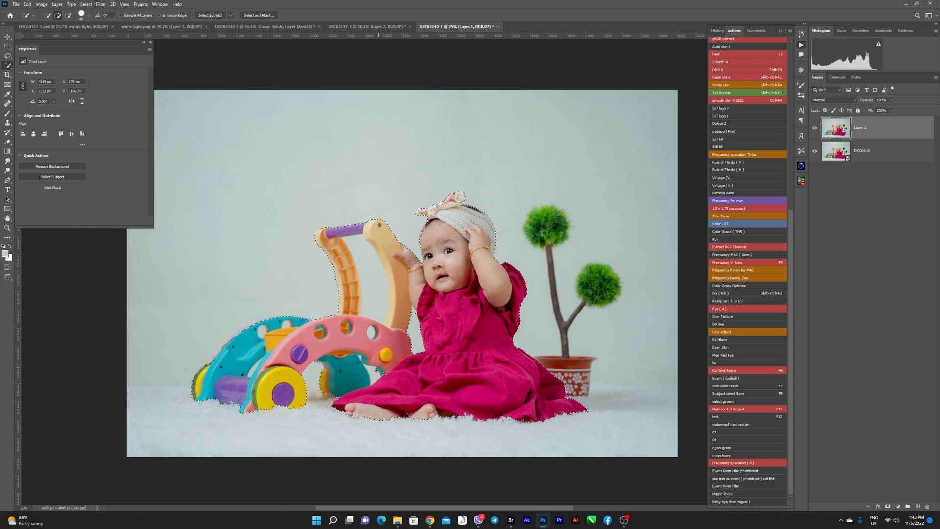
left_click(366, 270, "alt")
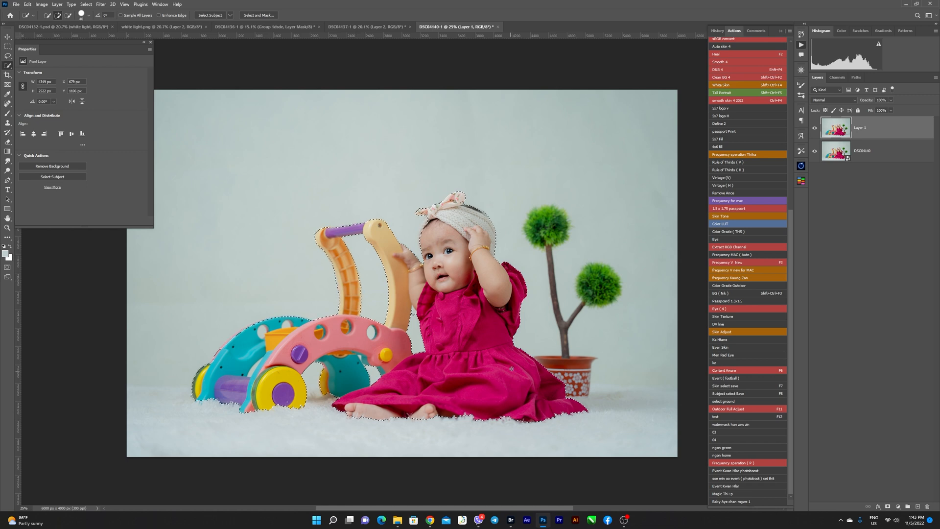
Add the plant's pot, trunk and both foliage balls to the selection, and touch up the walker's teal arch.
left_click(566, 363)
left_click(577, 378)
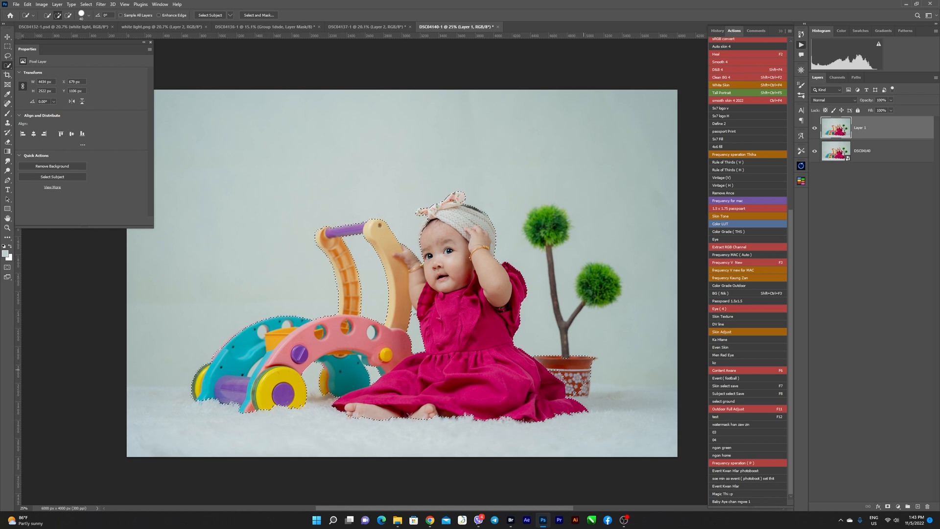
left_click_drag(565, 356, 542, 215)
mouse_move(590, 288)
left_mouse_down()
mouse_move(605, 283)
mouse_move(606, 297)
left_mouse_up()
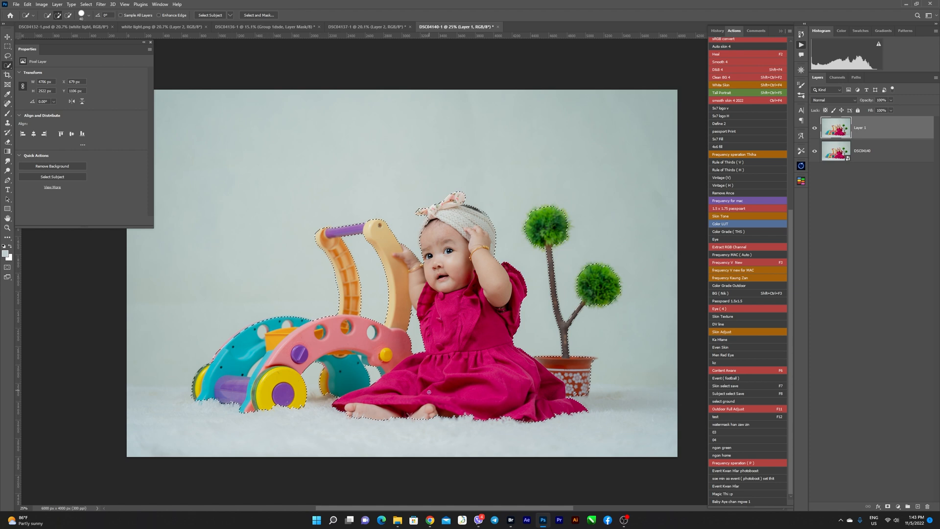
left_click_drag(222, 349, 239, 334)
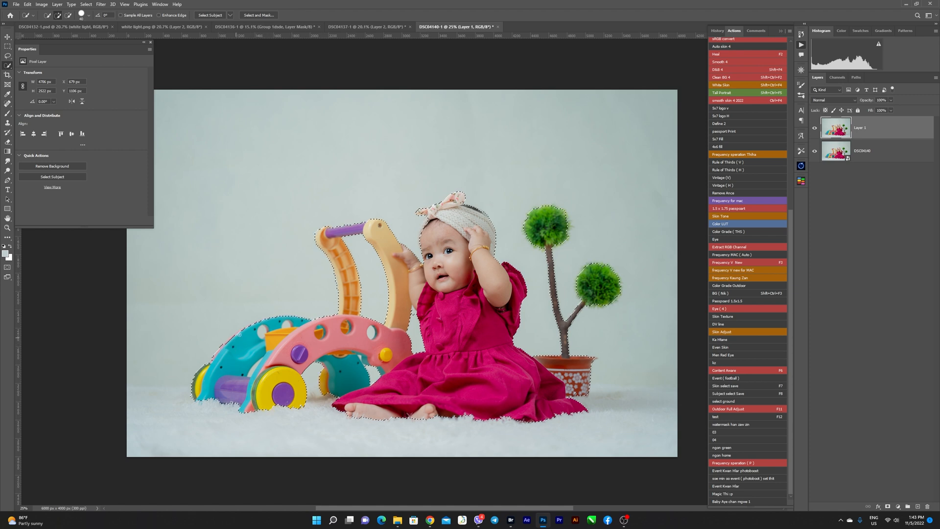
Enter Select and Mask and refine the edges of the walker handle, the dress hem on the fur and the foliage balls.
left_click(263, 17)
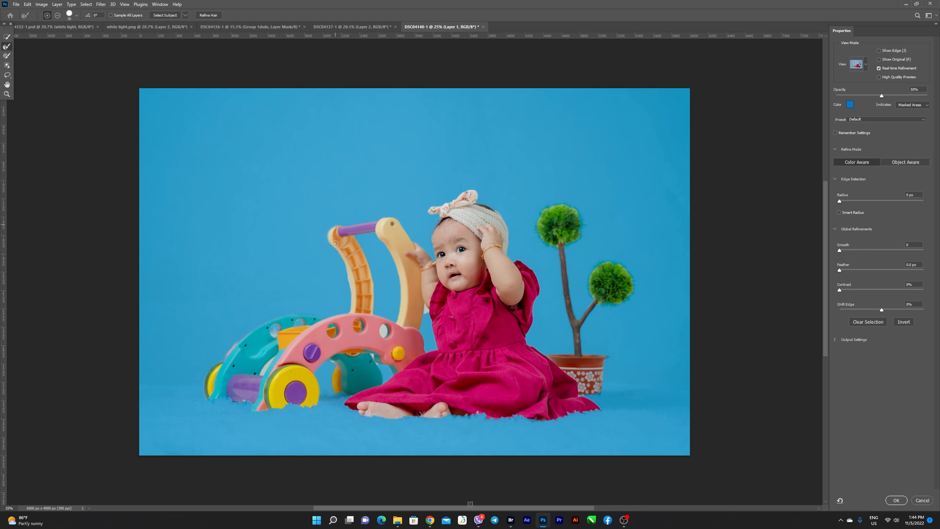
left_click_drag(343, 257, 356, 302)
key("bracketright")
mouse_move(350, 412)
left_mouse_down()
mouse_move(534, 424)
mouse_move(607, 406)
left_mouse_up()
mouse_move(594, 299)
left_mouse_down()
mouse_move(591, 277)
mouse_move(632, 283)
mouse_move(601, 299)
left_mouse_up()
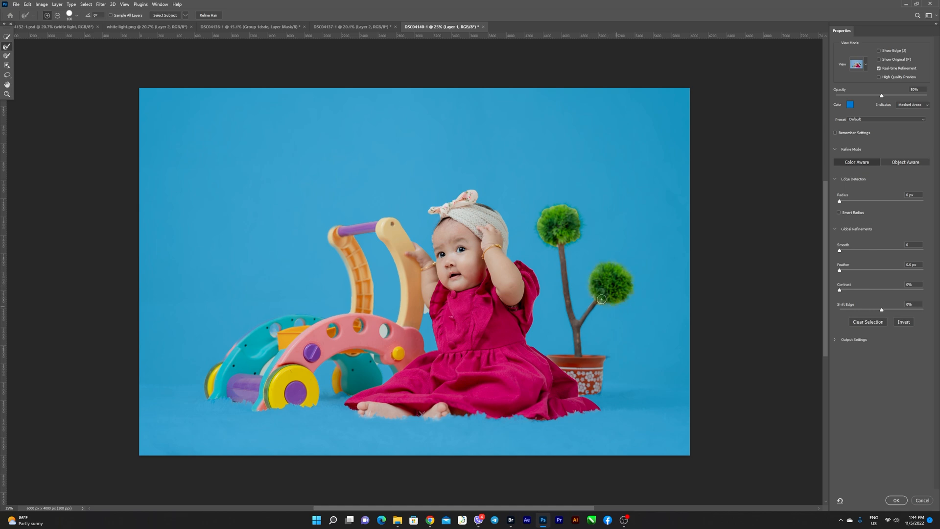
mouse_move(578, 241)
left_mouse_down()
mouse_move(570, 206)
mouse_move(545, 208)
mouse_move(540, 234)
mouse_move(554, 253)
left_mouse_up()
key("bracketleft")
key("bracketleft")
key("bracketleft")
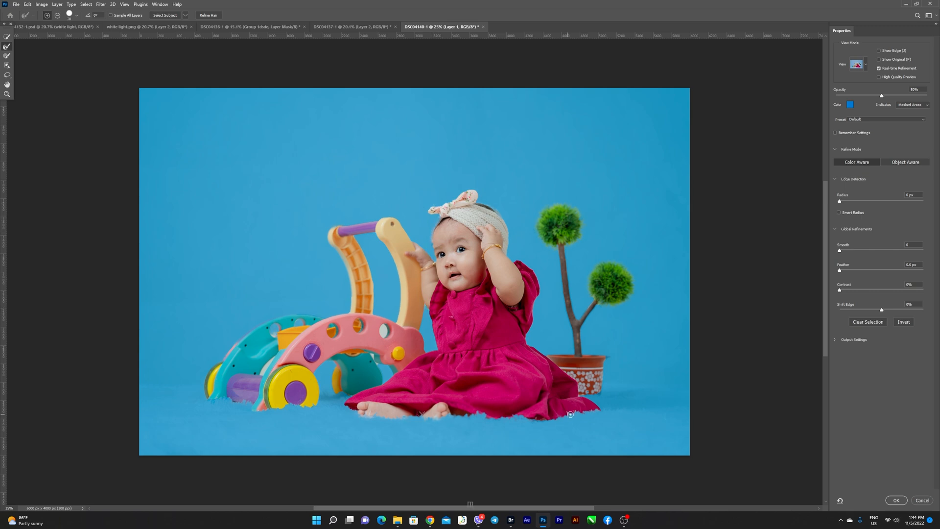
Refine the mask edge around the walker's orange and yellow handle with a smaller Refine Edge brush.
key("ctrl+space")
mouse_move(391, 250)
left_mouse_down()
mouse_move(405, 273)
mouse_move(445, 273)
left_mouse_up()
key("bracketleft")
key("bracketleft")
key("bracketleft")
mouse_move(317, 207)
left_mouse_down()
mouse_move(361, 311)
mouse_move(364, 387)
left_mouse_up()
key("bracketleft")
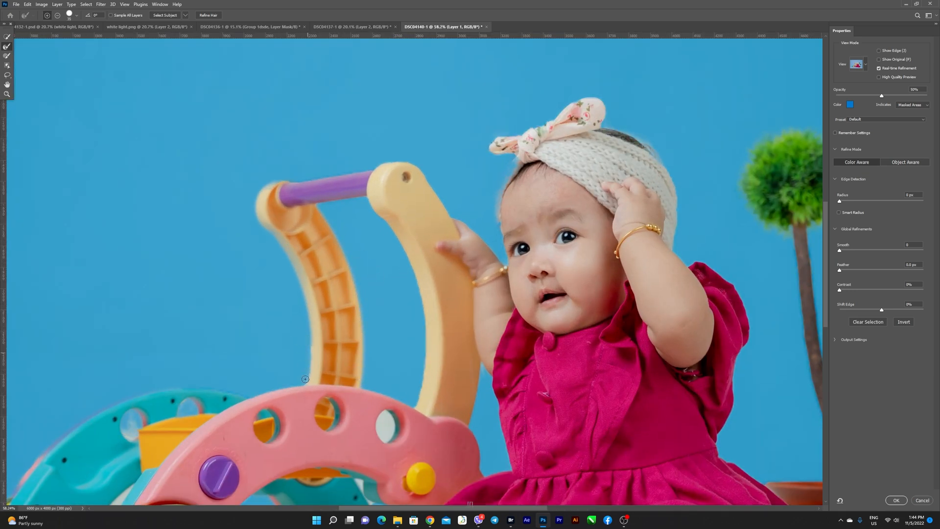
Paint the outer edge of the walker's orange handle back into the selection with the Brush tool.
key("ctrl+space")
left_click_drag(306, 359, 265, 308)
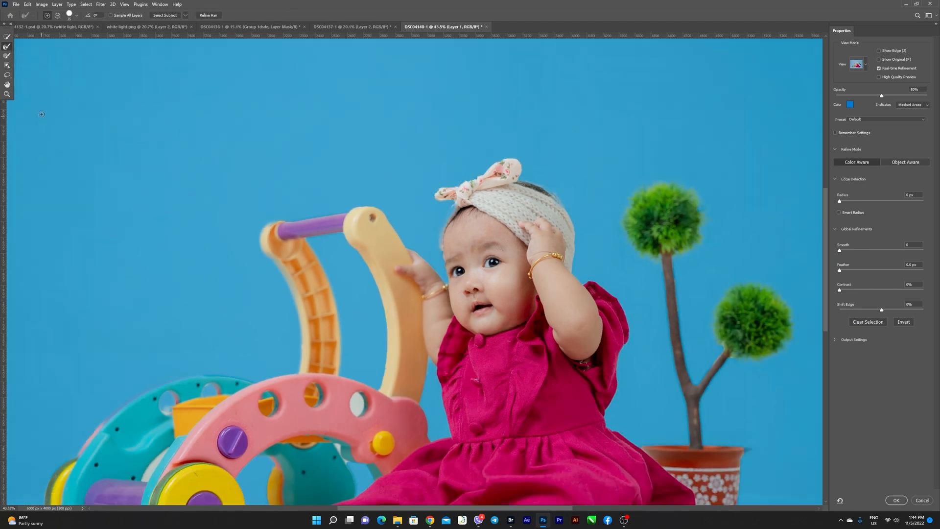
left_click(7, 56)
key("ctrl+space")
mouse_move(260, 275)
left_mouse_down()
mouse_move(289, 266)
mouse_move(281, 235)
mouse_move(271, 234)
mouse_move(324, 330)
left_mouse_up()
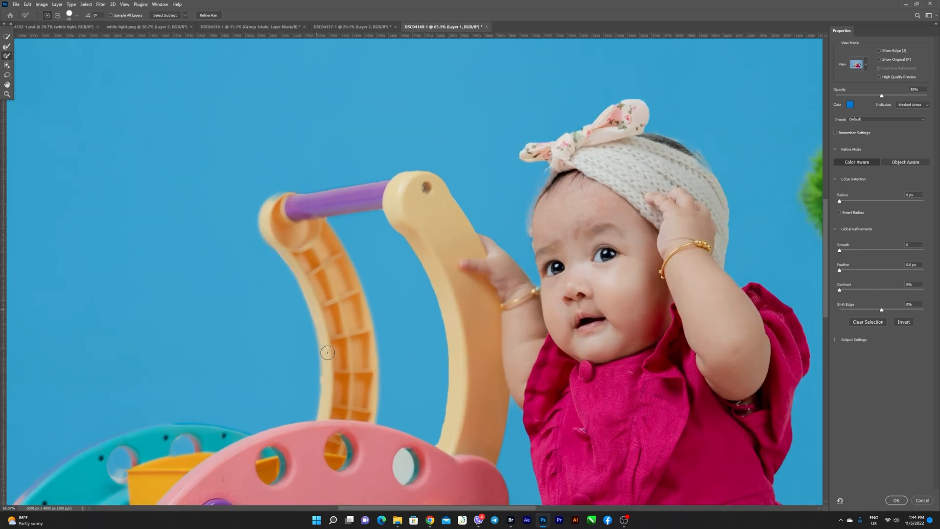
Brush along the upper edge of the walker's teal arch with a smaller brush to clean up the mask.
key("ctrl+space")
left_click_drag(463, 233, 440, 233)
mouse_move(244, 359)
left_mouse_down()
mouse_move(245, 384)
mouse_move(290, 340)
mouse_move(334, 319)
mouse_move(297, 332)
mouse_move(375, 303)
left_mouse_up()
key("bracketleft")
key("bracketleft")
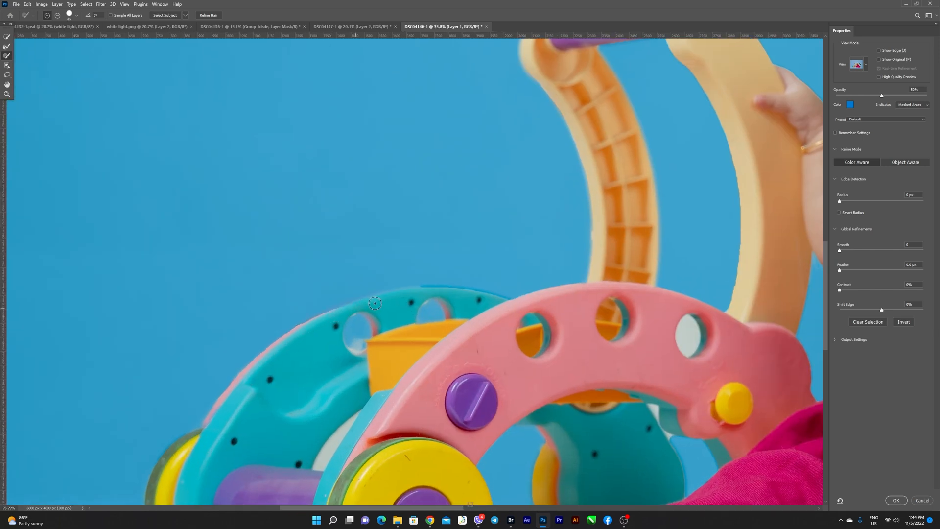
key("bracketleft")
Paint the knitted headband's edge beside the forehead back into the selection with the Brush tool and accept the refined mask.
key("ctrl+space")
left_click_drag(402, 308, 367, 307)
left_click_drag(578, 206, 614, 208)
mouse_move(458, 267)
left_mouse_down()
mouse_move(486, 297)
mouse_move(489, 287)
left_mouse_up()
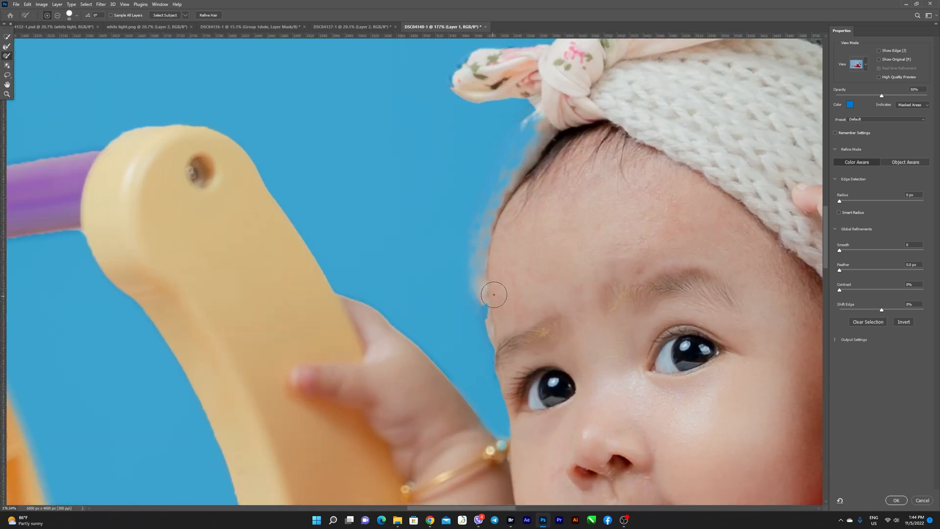
key("x")
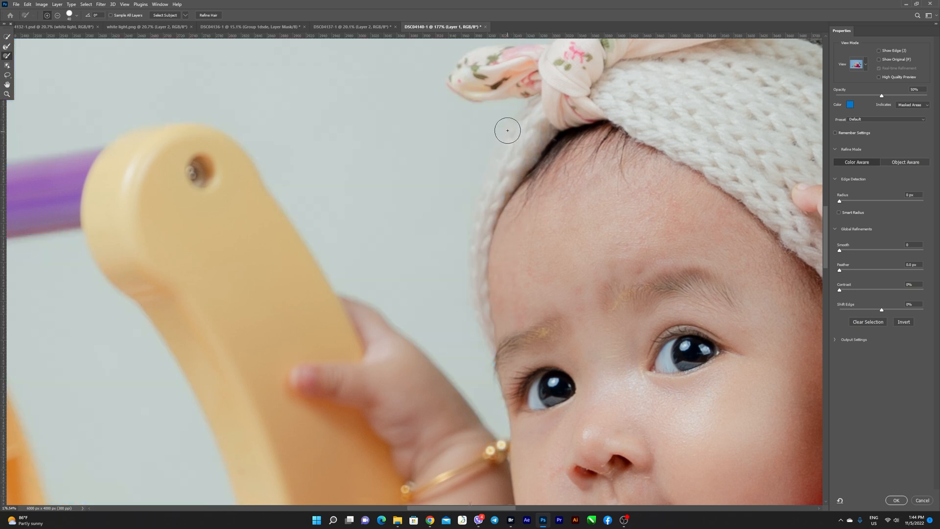
key("x")
mouse_move(520, 132)
left_mouse_down()
mouse_move(495, 224)
mouse_move(502, 316)
left_mouse_up()
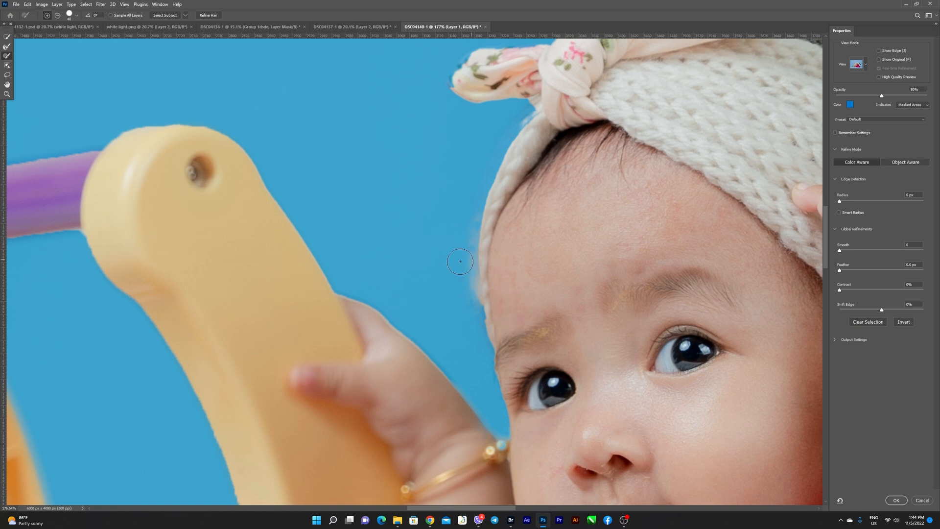
left_click_drag(424, 262, 332, 223)
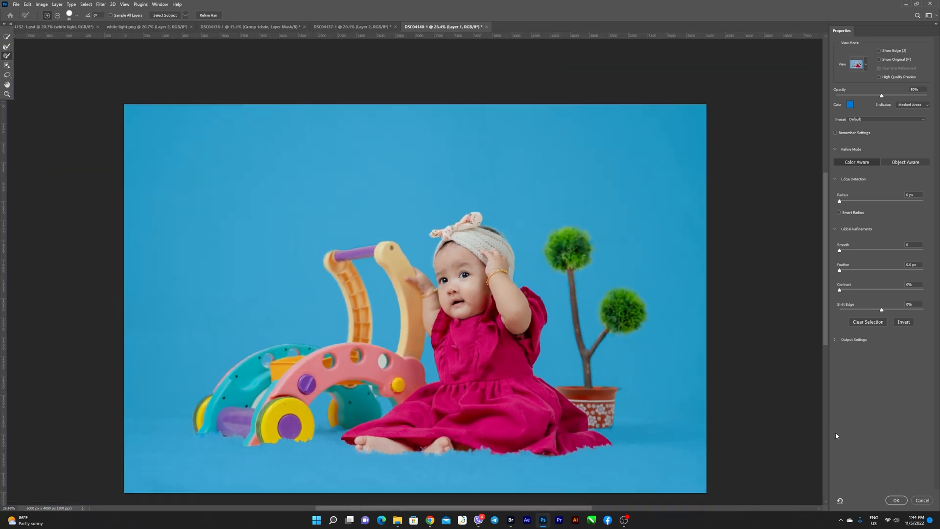
left_click(895, 500)
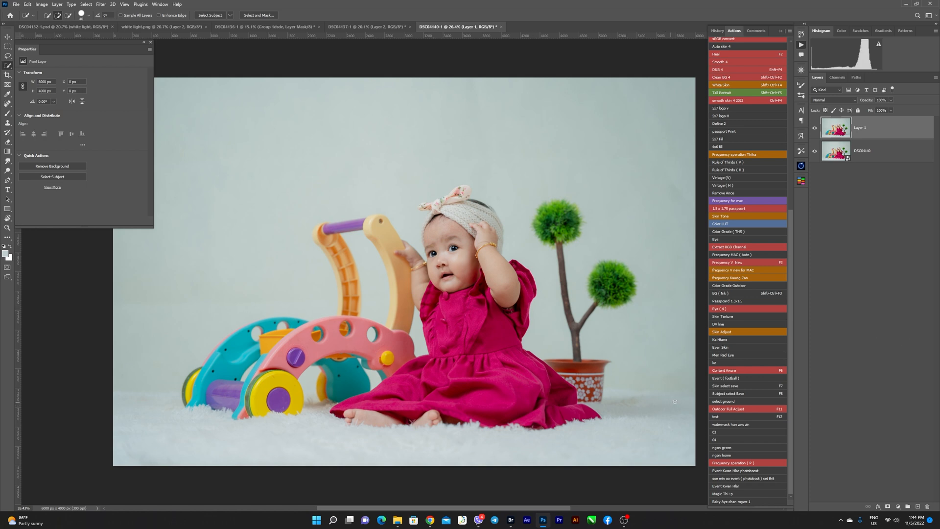
Quick-select the white fur ground across the full width, excluding the wall, the plant pot and the walker.
left_click_drag(674, 401, 611, 398)
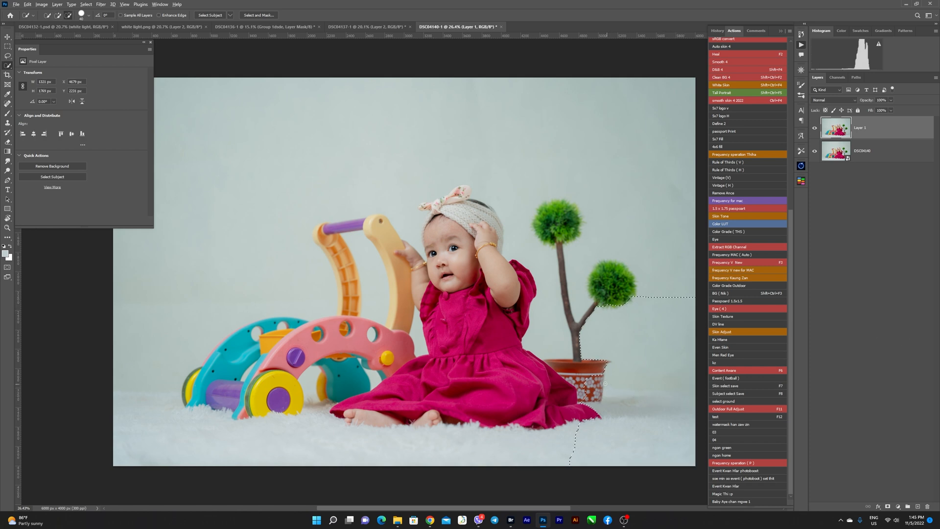
mouse_move(635, 337)
left_mouse_down()
mouse_move(640, 372)
mouse_move(685, 345)
left_mouse_up()
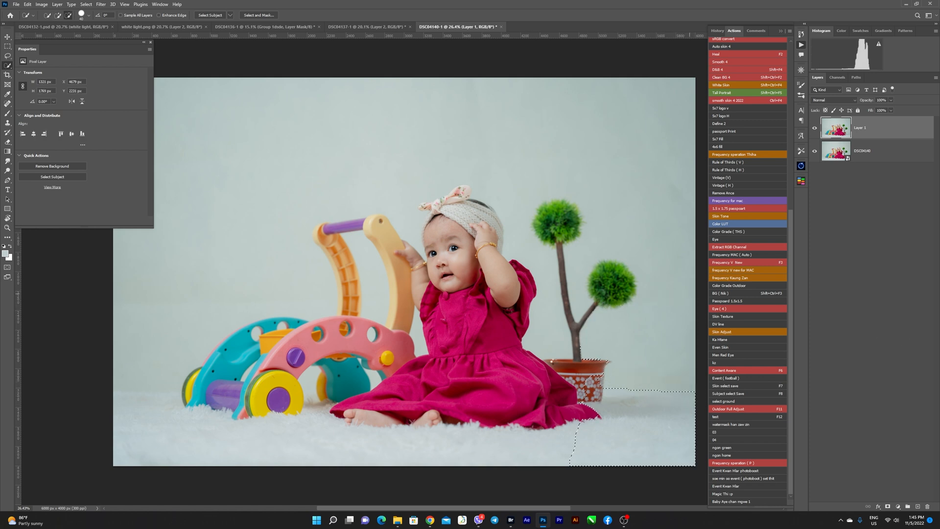
left_click_drag(582, 365, 573, 426)
mouse_move(365, 427)
left_mouse_down()
mouse_move(240, 422)
mouse_move(179, 399)
left_mouse_up()
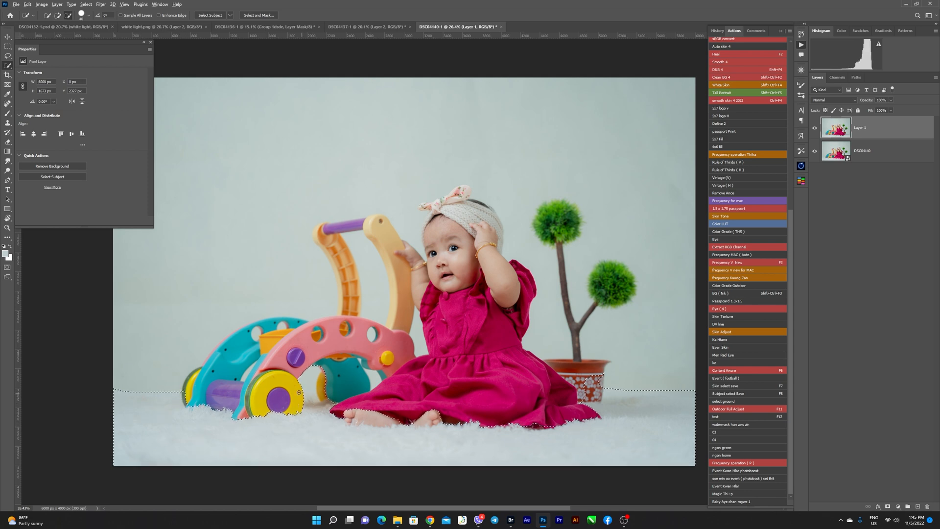
mouse_move(315, 403)
left_mouse_down()
mouse_move(235, 410)
mouse_move(195, 399)
left_mouse_up()
left_click(248, 372, "alt")
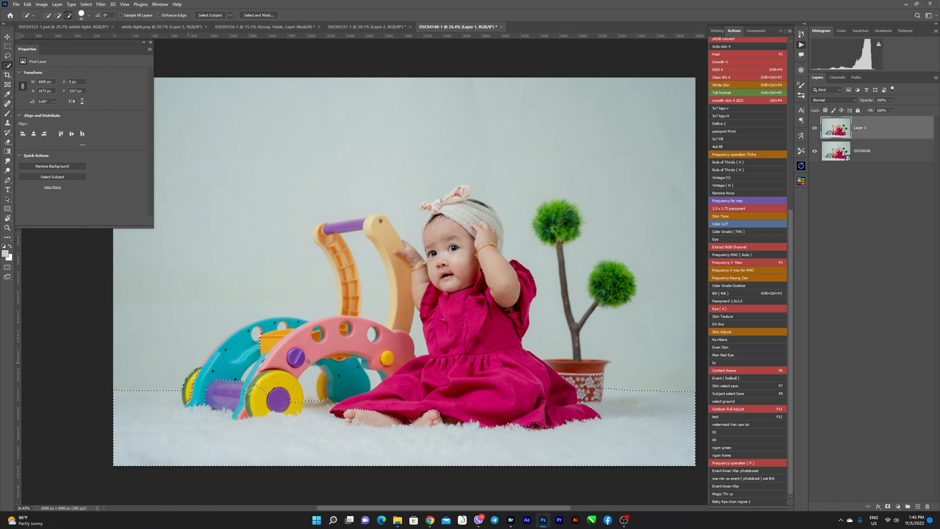
Refine the fur ground's back edge along the wall in Select and Mask, accept the result and clear the selection.
left_click(268, 16)
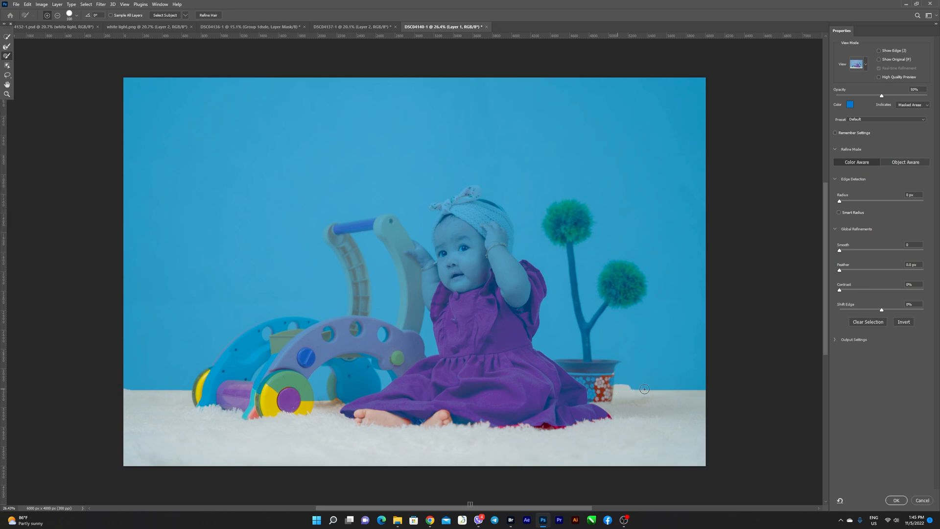
key("r")
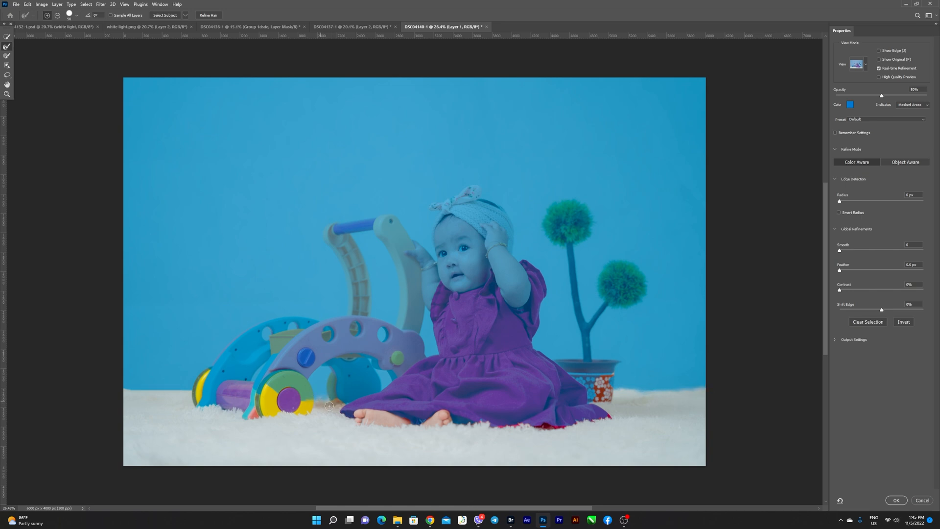
left_click_drag(184, 391, 121, 390)
left_click(889, 497)
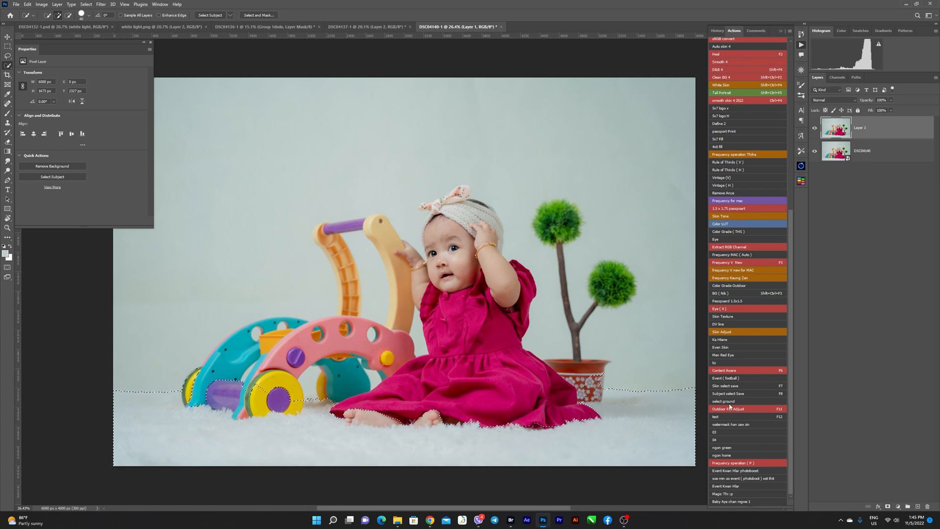
key("ctrl+d")
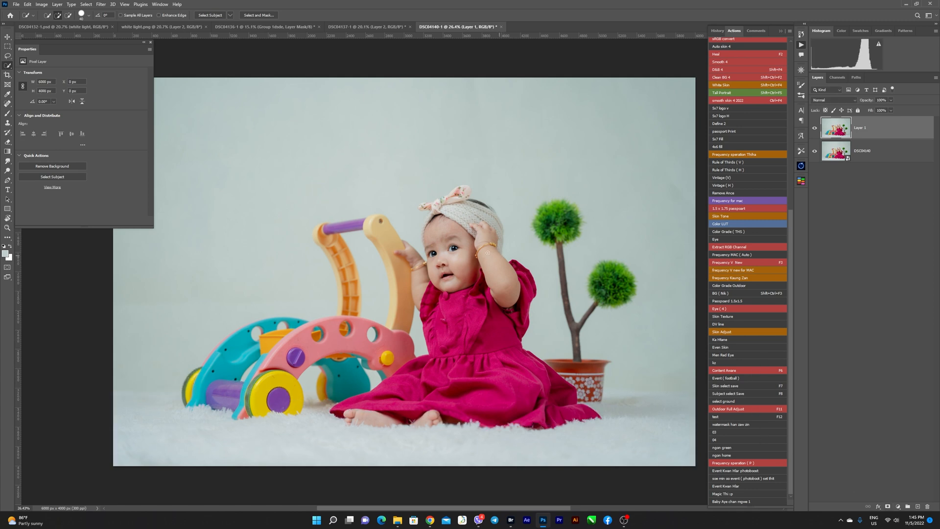
Load the saved skin selection and run the Frequency V new for MAC action, accepting a Gaussian Blur radius of 1.5 pixels.
left_click_drag(461, 250, 486, 256)
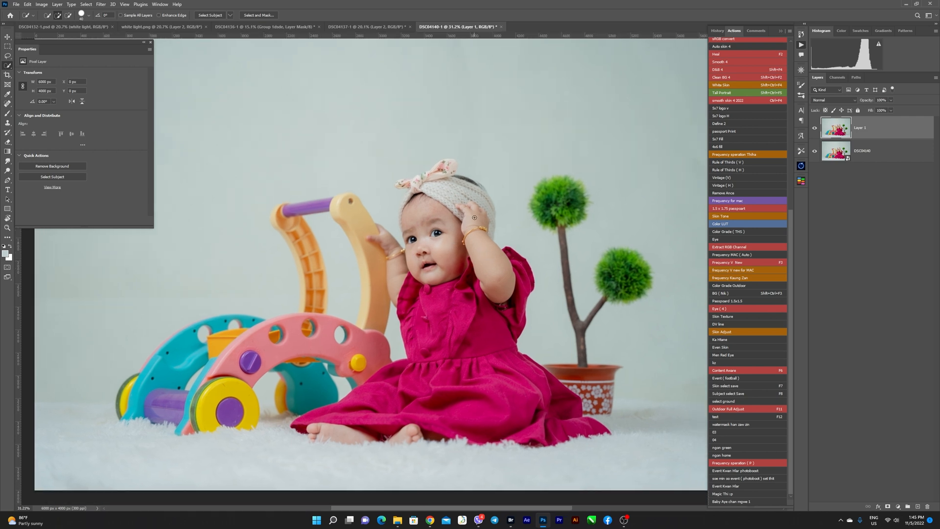
key("ctrl+alt+6")
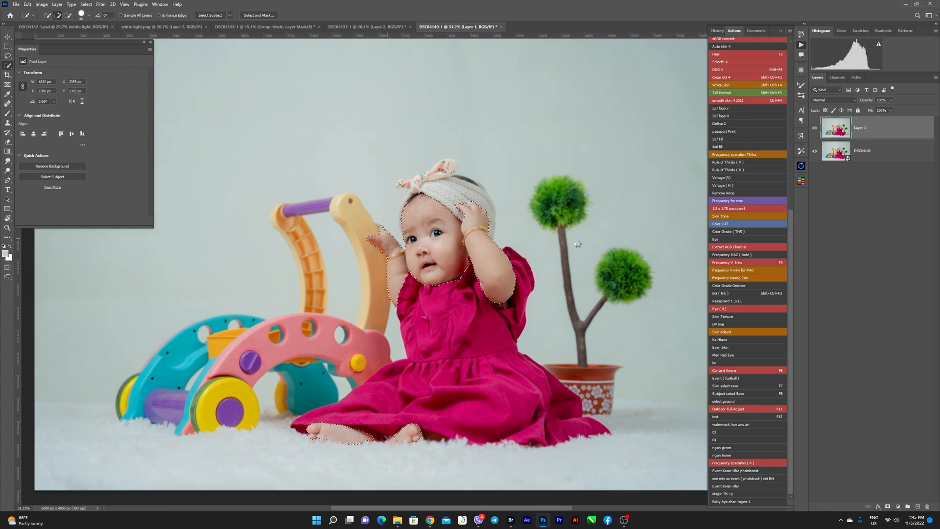
left_click(738, 271)
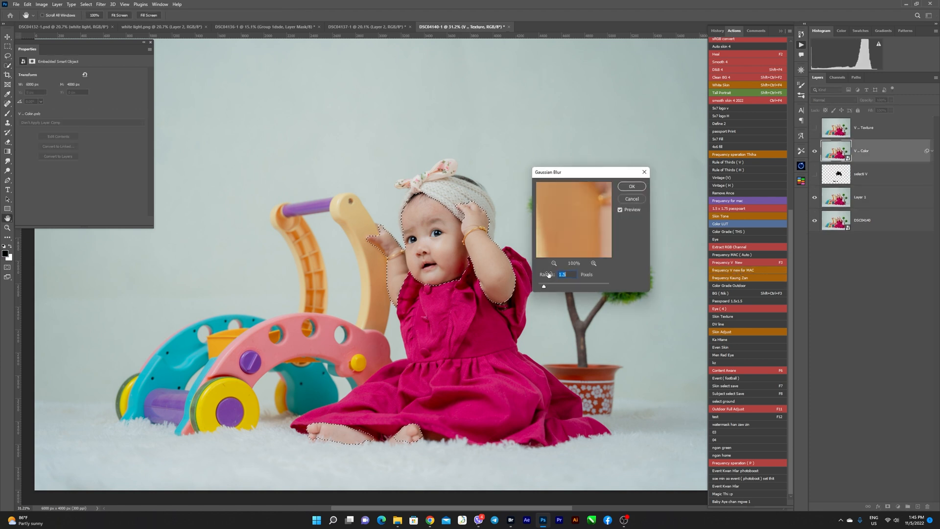
key("Return")
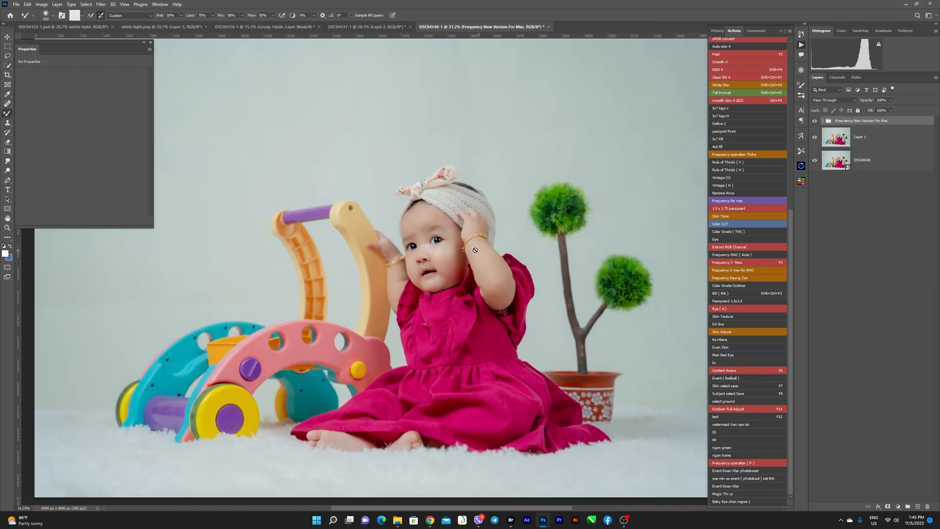
Lower the opacity of the frequency separation group to about half to soften the skin smoothing on the face.
key("ctrl+space")
left_click_drag(460, 242, 616, 196)
left_click(890, 100)
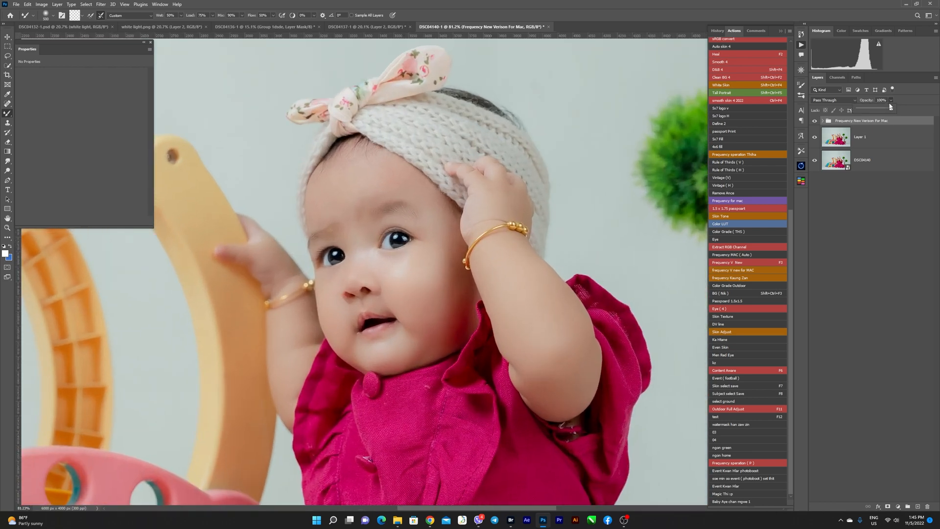
key("ctrl+space")
left_click_drag(490, 252, 544, 228)
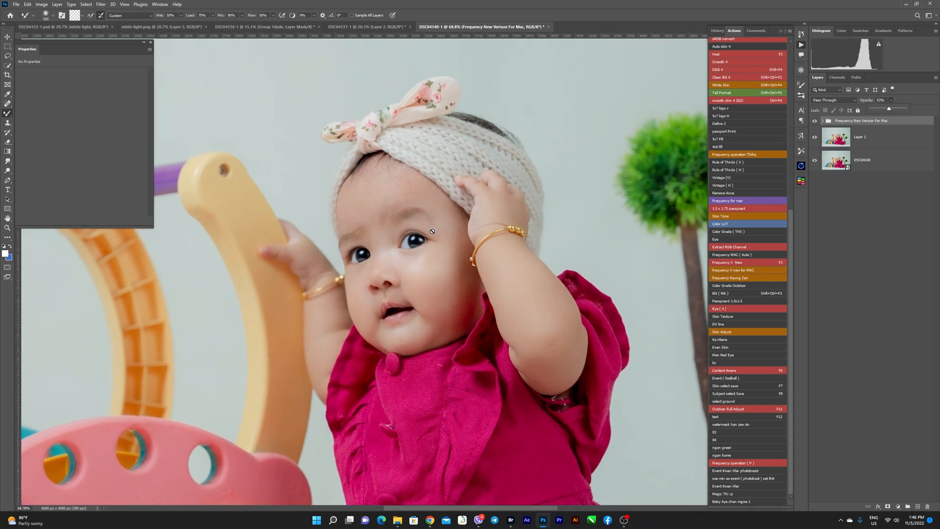
Run the D&B 4 action and dodge the baby's skin on the D & B (1) layer, varying the soft brush size.
key("shift+F4")
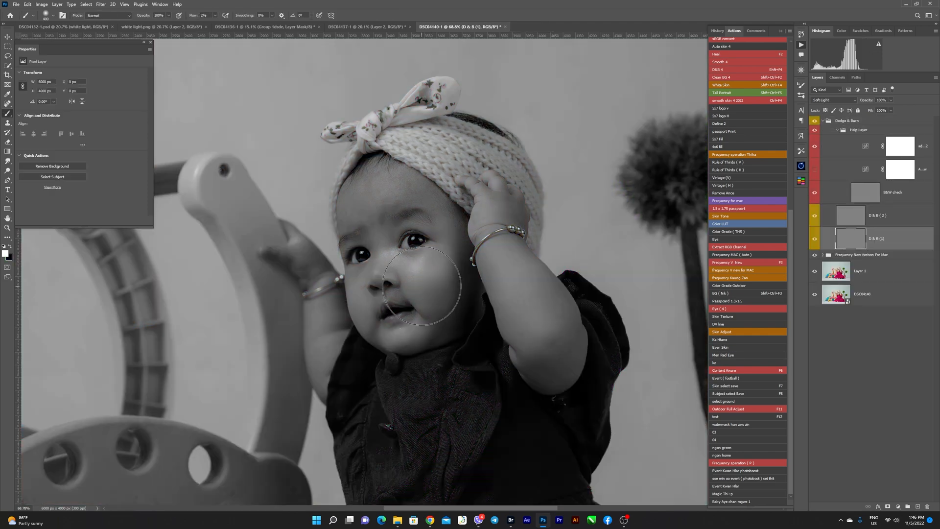
scroll(394, 249, "up", 3)
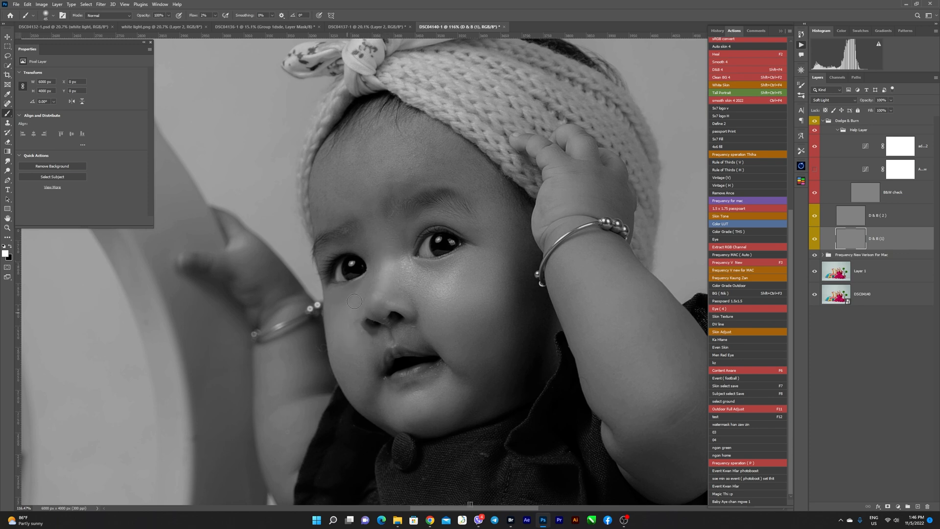
key("]")
key("]")
key("]")
key("[")
key("[")
scroll(450, 372, "down", 3)
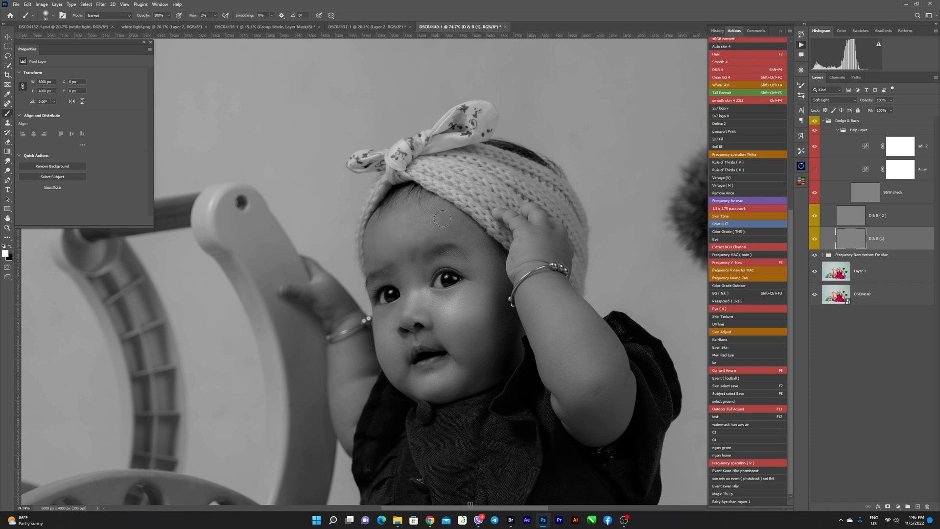
key("bracketright")
key("bracketright")
key("bracketright")
key("bracketright")
key("bracketright")
key("bracketright")
key("bracketleft")
key("bracketleft")
key("ctrl+space")
left_click_drag(465, 230, 422, 237)
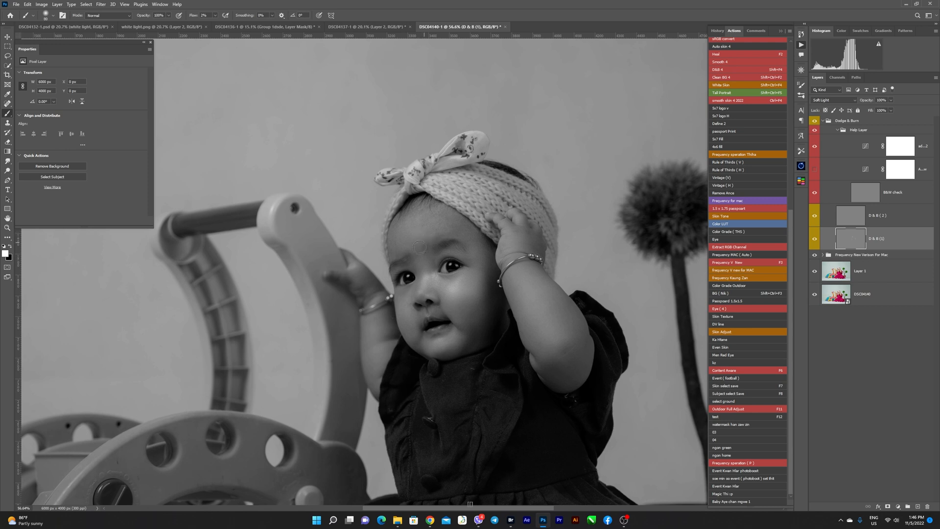
left_click_drag(517, 208, 505, 200)
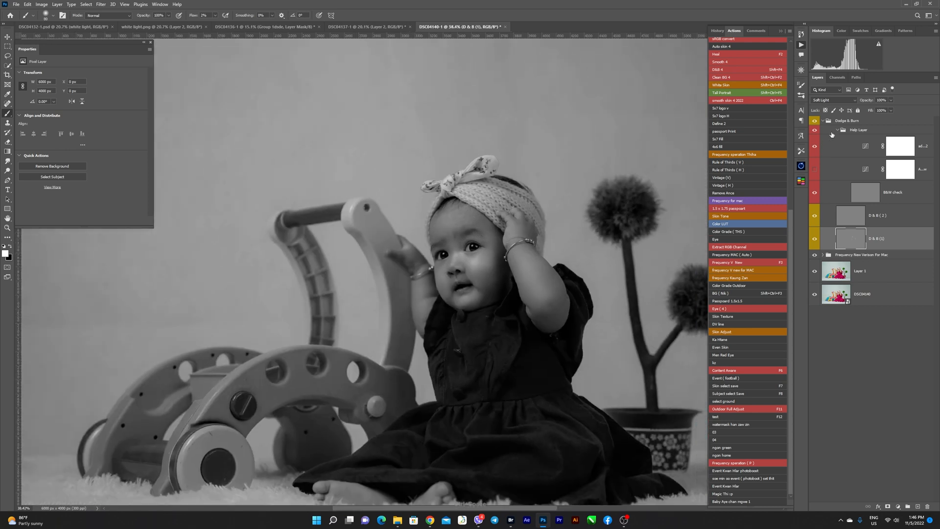
Hide the Help Layer group and collapse the Dodge & Burn group.
left_click(815, 130)
left_click(822, 121)
left_click_drag(434, 245, 414, 244)
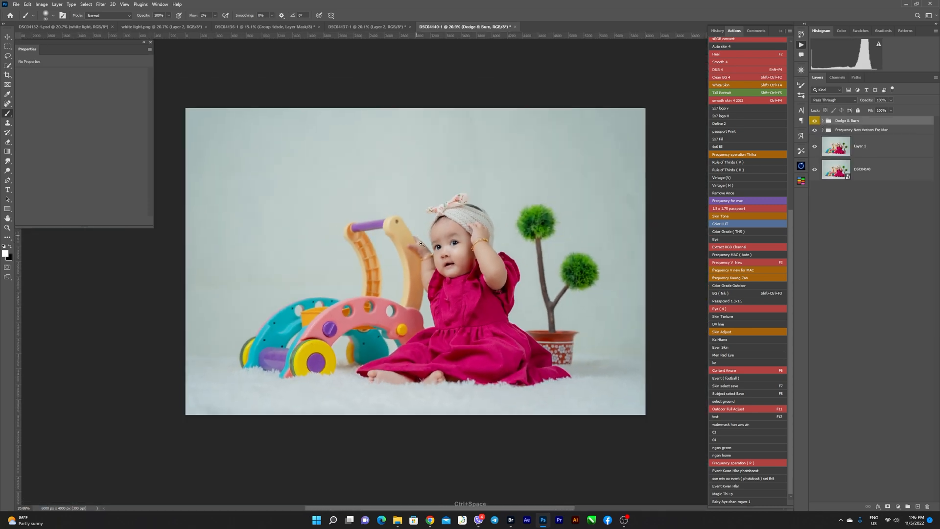
Run the saved baby backdrop action and accept its solid color fill of 010915.
left_click_drag(472, 231, 540, 250)
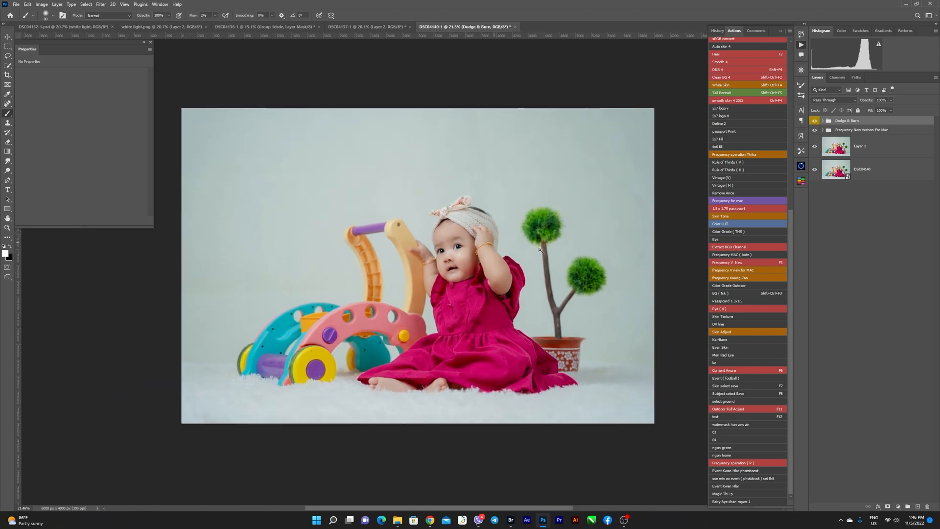
left_click(750, 501)
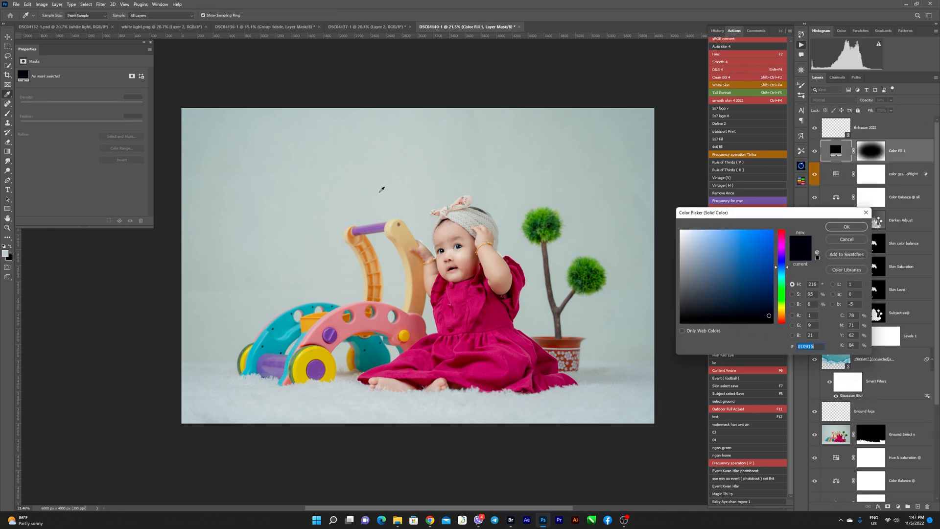
key("Return")
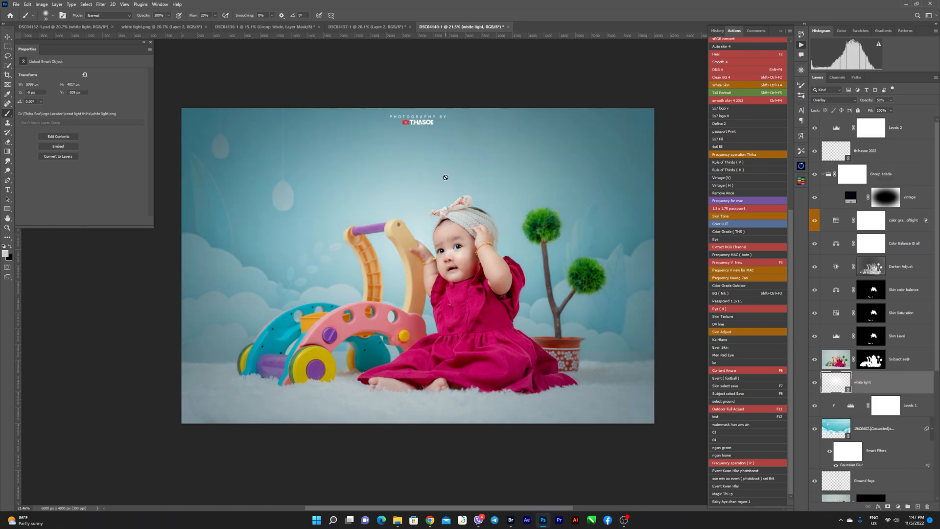
Paint black over the fur ground on the mask of the grading group, using a very large soft brush.
left_click(849, 181)
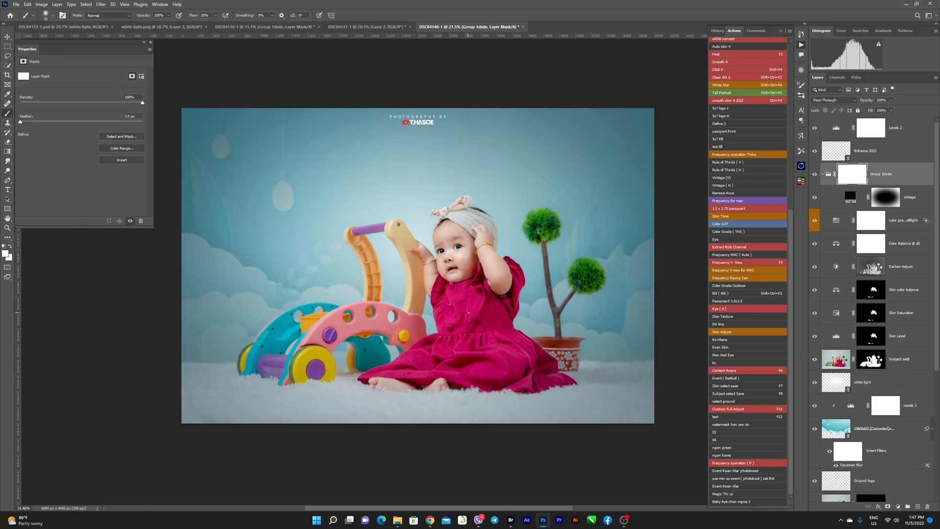
key("bracketright")
key("bracketright")
key("bracketright")
key("bracketright")
key("bracketright")
key("bracketright")
key("bracketright")
key("bracketright")
key("bracketright")
key("bracketright")
key("bracketright")
key("bracketright")
key("bracketright")
key("bracketright")
key("bracketright")
key("x")
key("bracketright")
mouse_move(315, 393)
left_mouse_down()
mouse_move(285, 383)
mouse_move(214, 394)
mouse_move(361, 390)
mouse_move(407, 401)
mouse_move(597, 389)
mouse_move(483, 378)
mouse_move(327, 387)
mouse_move(391, 370)
left_mouse_up()
key("bracketleft")
key("bracketleft")
Create a fur layer directly above the Ground Select layer and move it down about 220 px.
scroll(640, 405, "down", 2)
scroll(894, 396, "down", 5)
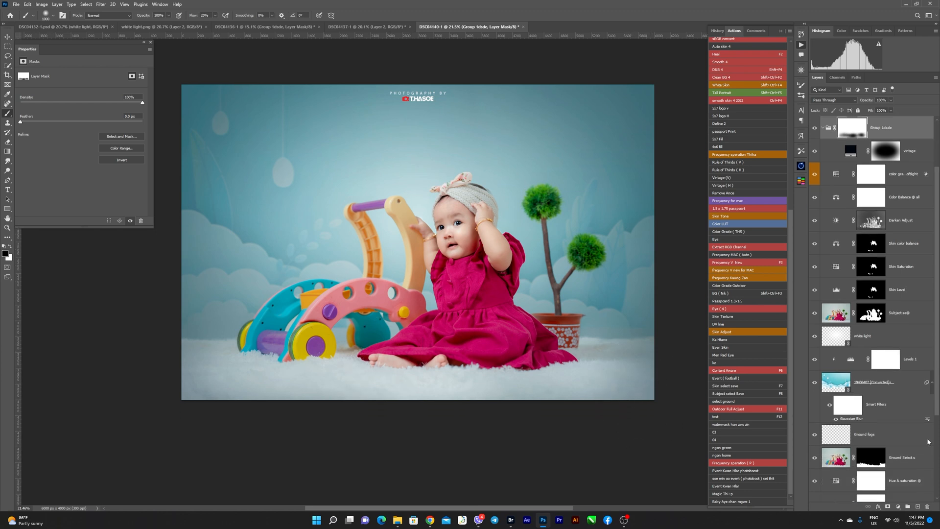
left_click(894, 395)
key("ctrl+shift+alt+n")
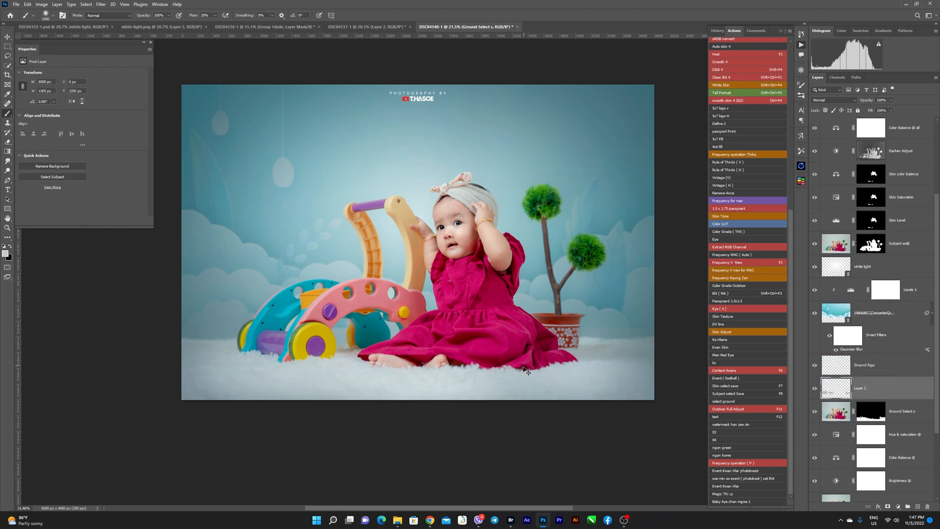
key("v")
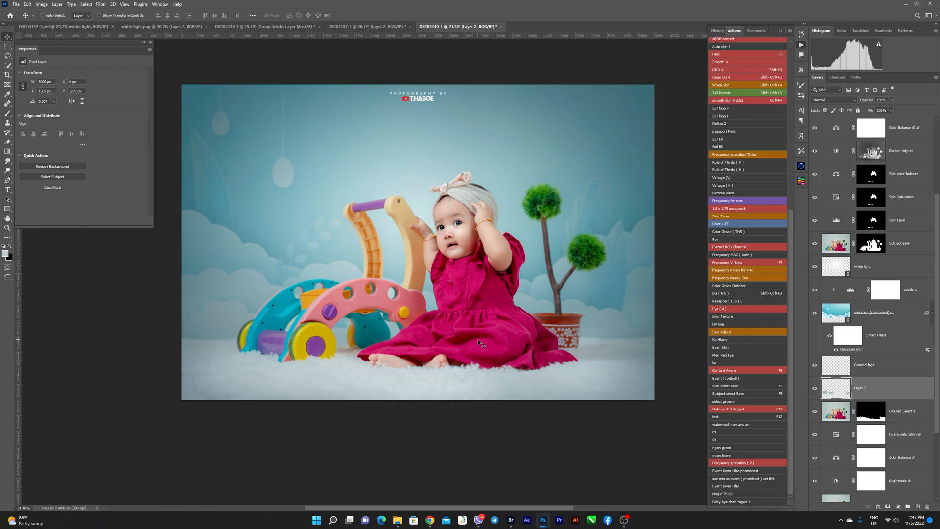
left_click_drag(564, 342, 563, 360)
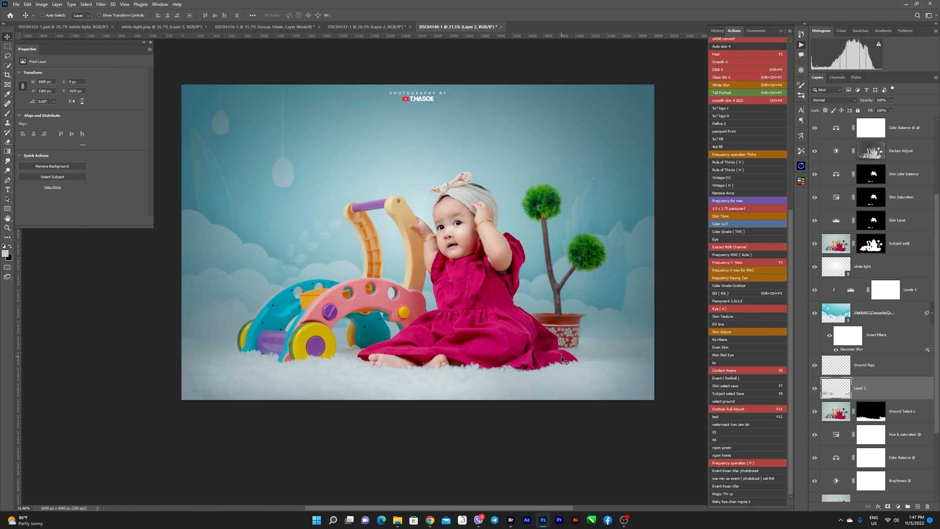
Compare the ground with and without the new fur layer by setting its opacity to 0% and back to 100%.
key("0")
key("0")
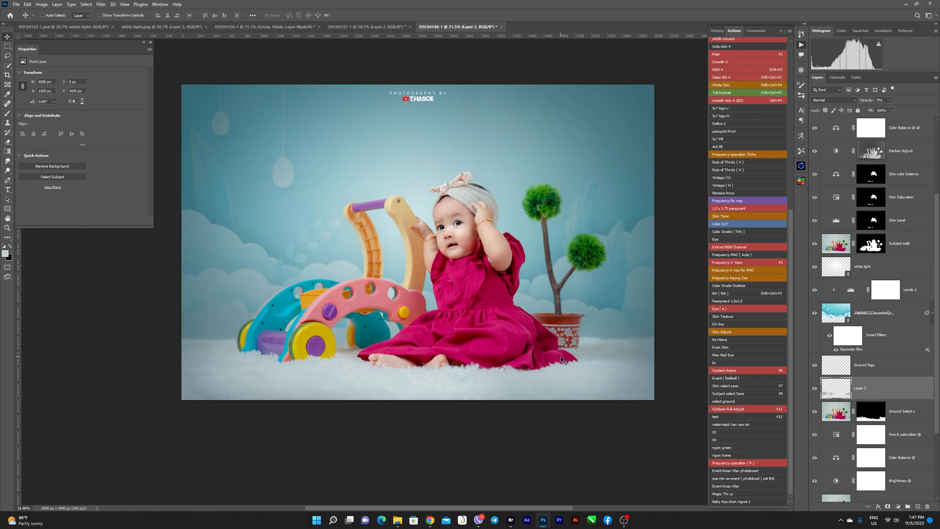
left_click(891, 102)
left_click_drag(891, 107, 927, 108)
left_click(488, 248)
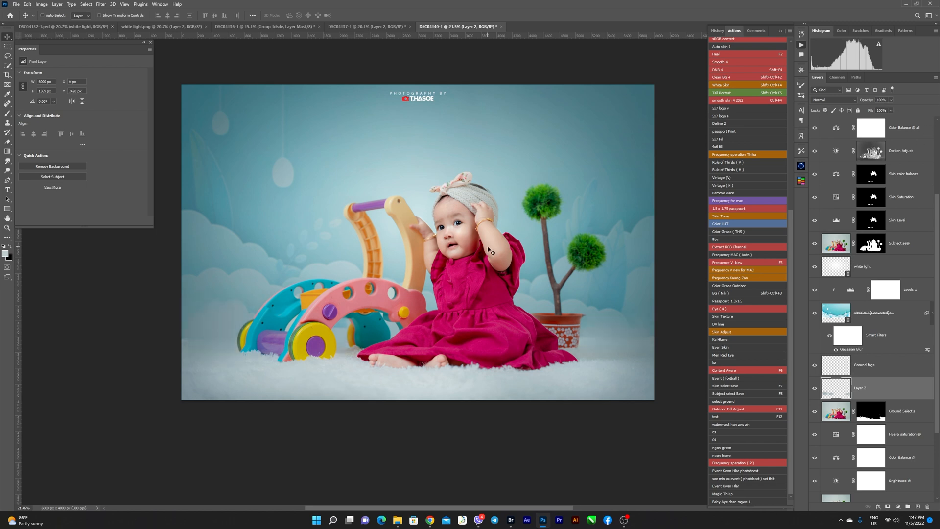
Nudge the new fur layer slightly further down and duplicate it directly above itself.
key("Down")
key("Down")
key("Down")
key("Down")
key("Down")
key("Down")
key("Down")
key("Down")
key("Down")
key("Down")
key("Down")
key("Down")
key("Down")
key("Down")
key("Down")
key("Down")
key("ctrl+j")
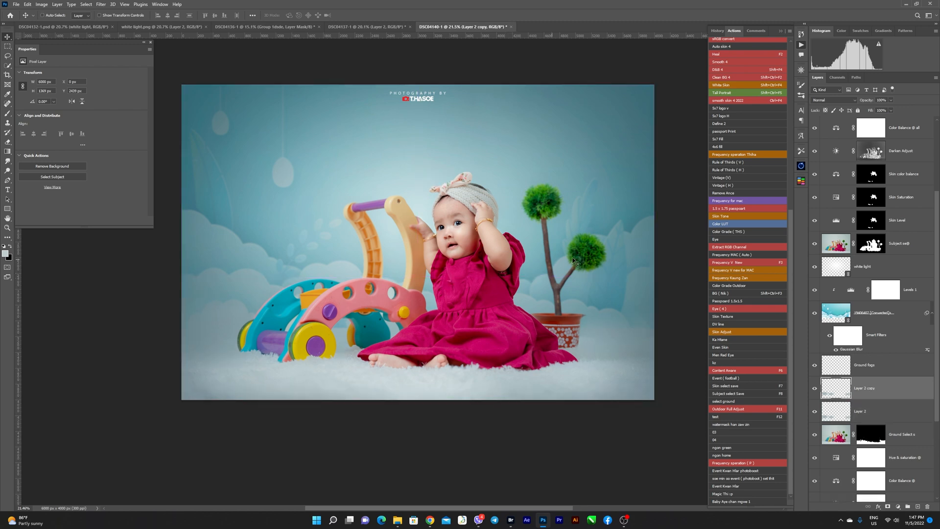
Examine the settings of the Color Balance @ all layer, the linked frame logo and the Levels 2 layer.
left_click(891, 100)
left_click(903, 130)
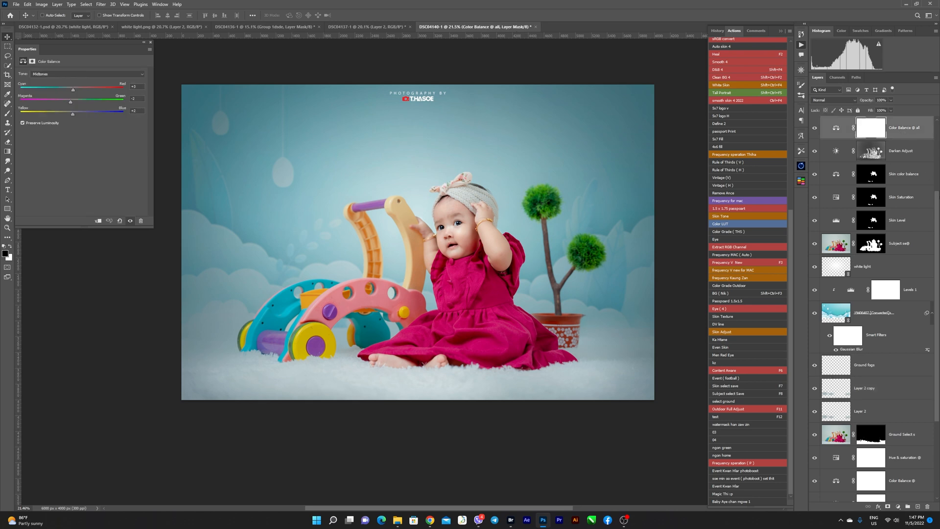
scroll(936, 205, "up", 3)
left_click(889, 155)
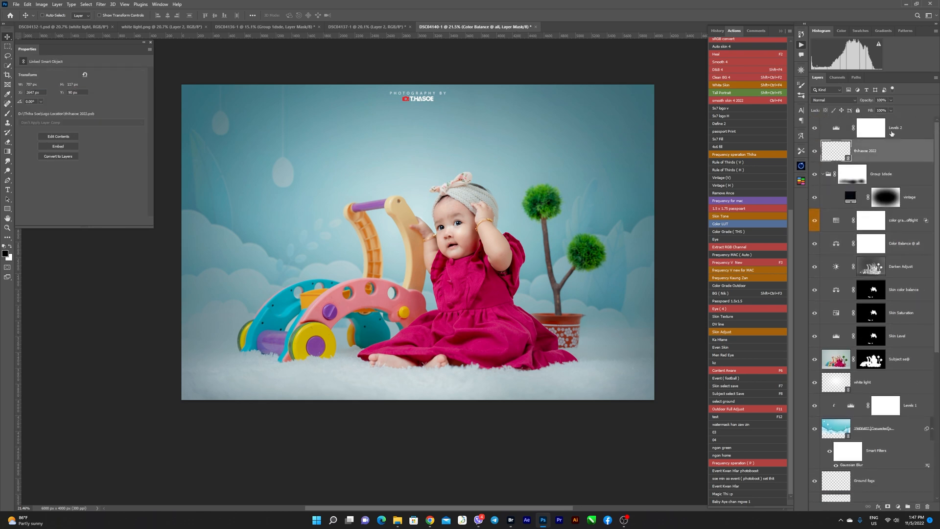
left_click(889, 130)
scroll(842, 372, "down", 2)
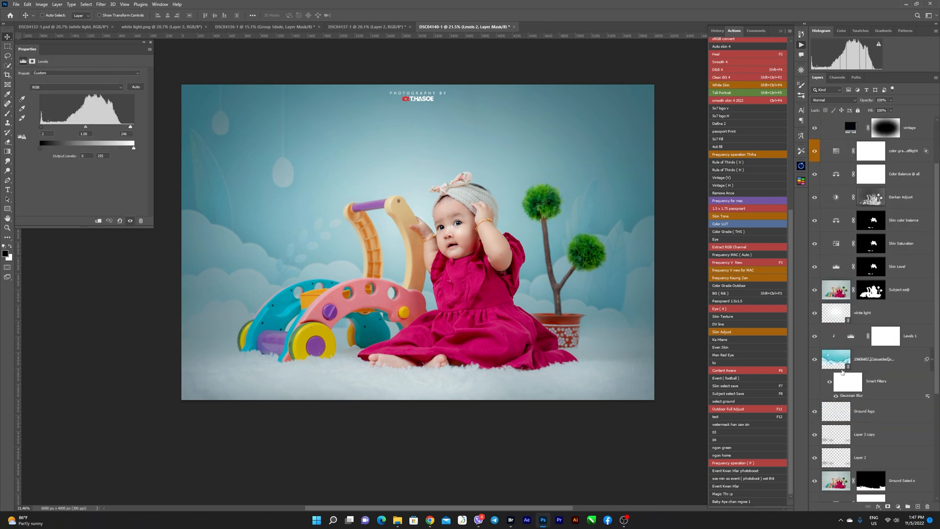
Hide the blue cloud backdrop layer and add a solid color fill of ffffff directly above the white light layer.
left_click(812, 359)
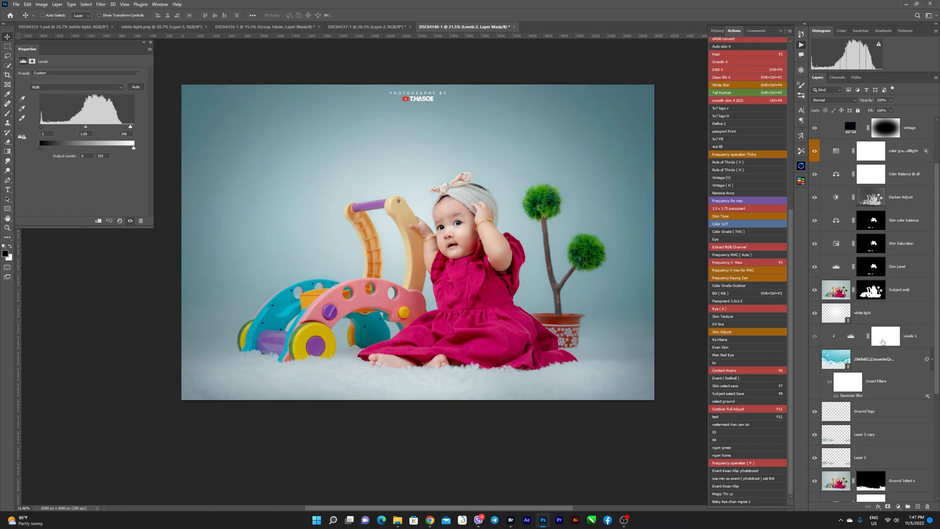
left_click(903, 321)
left_click(899, 505)
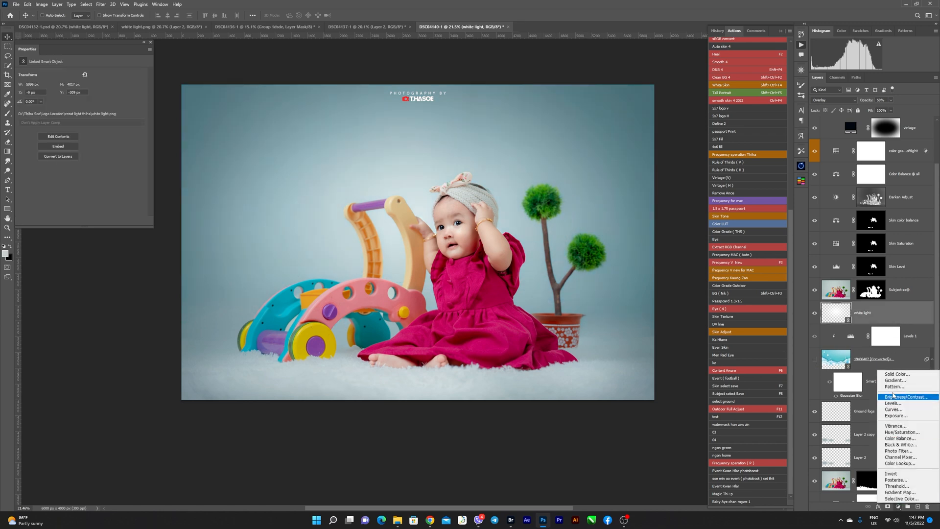
left_click(901, 371)
type("ffffff")
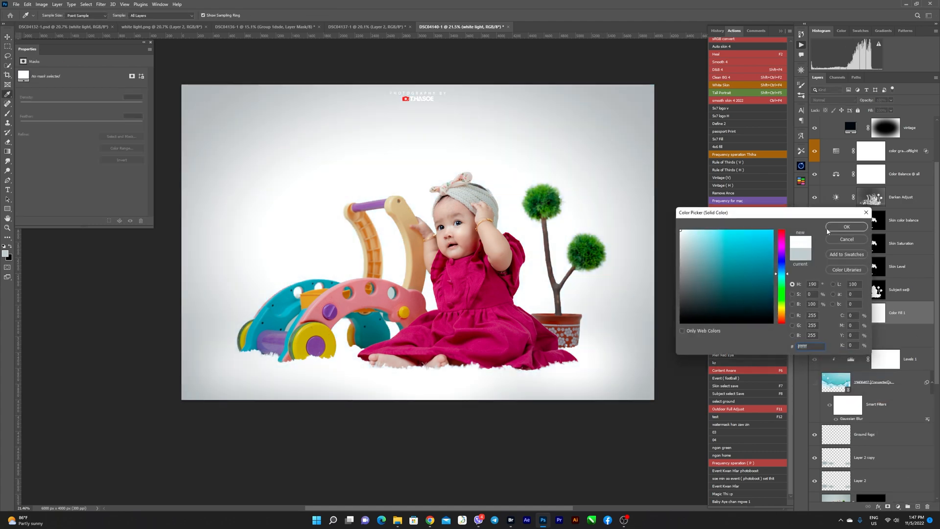
key("Return")
Set the white fill layer's blend mode to Color to neutralize the backdrop and ground.
left_click(842, 100)
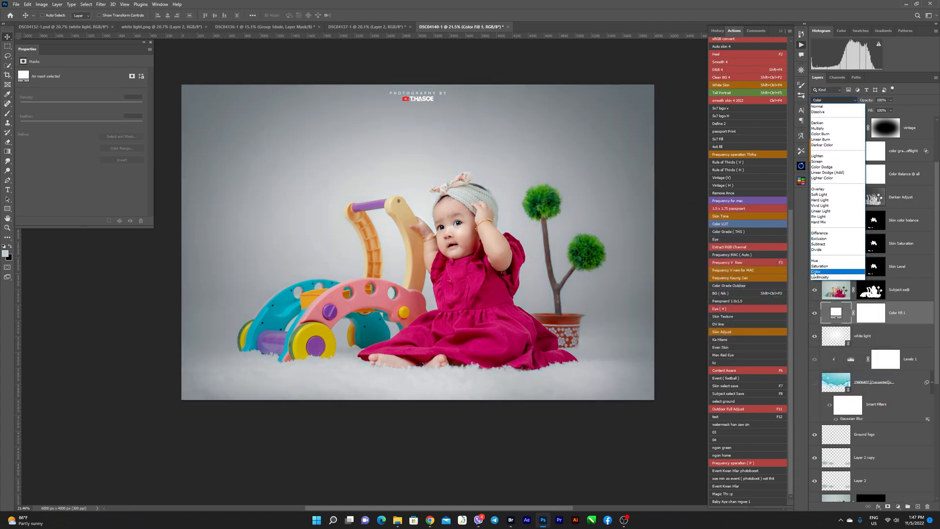
left_click(815, 271)
left_click_drag(539, 177, 533, 196)
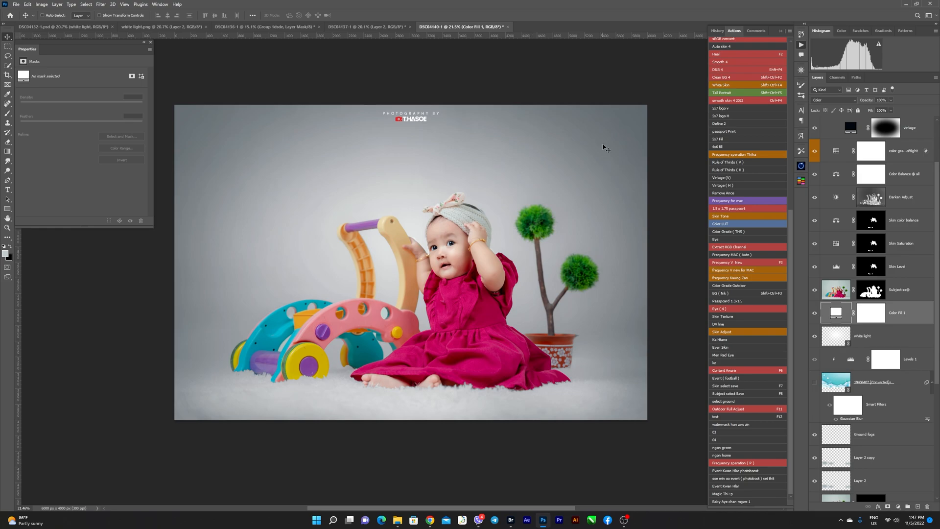